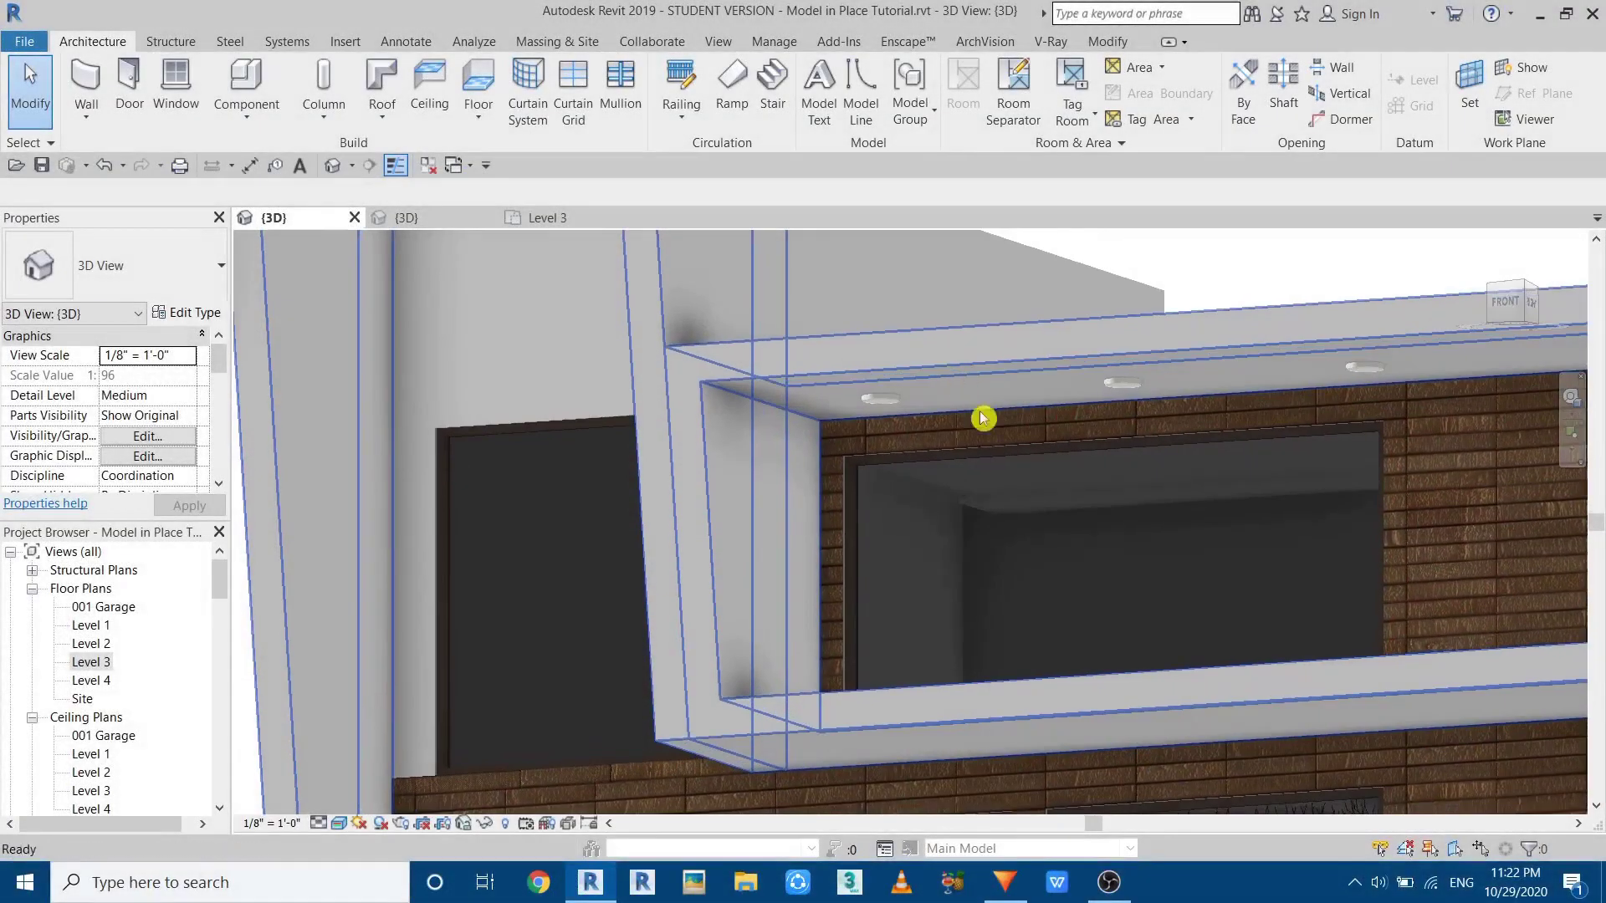
Orbit and zoom to an angled view of the round downlights in the ceiling opening.
scroll(1082, 527, "up", 3)
middle_click_drag(1022, 532, 1243, 511, "shift")
scroll(1242, 511, "up", 3)
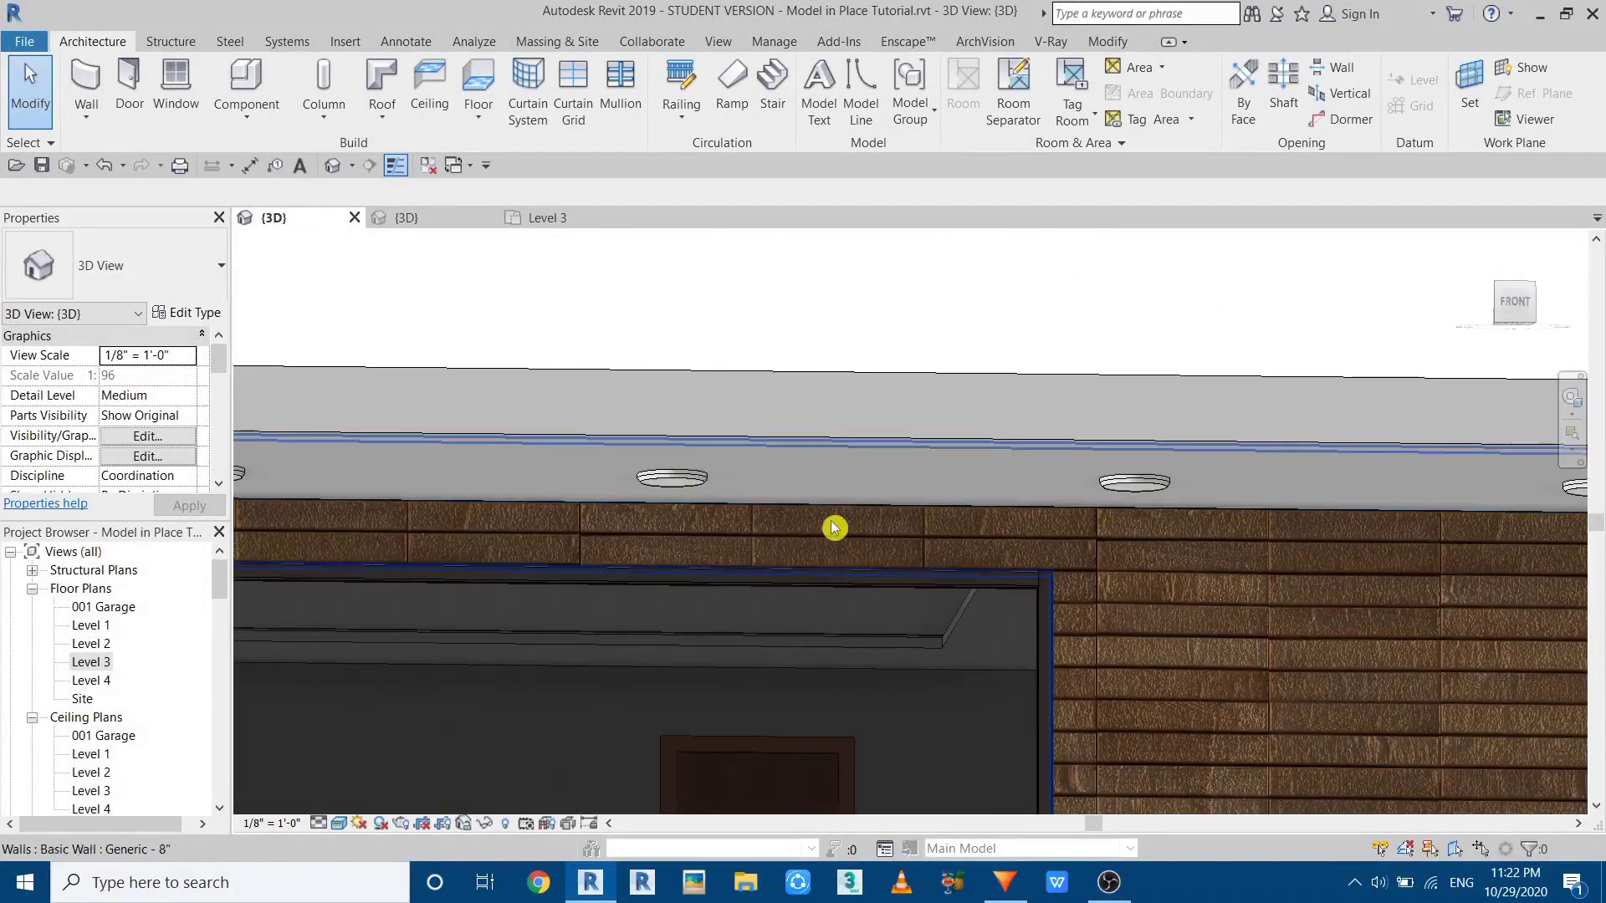
middle_click_drag(764, 532, 1085, 414, "shift")
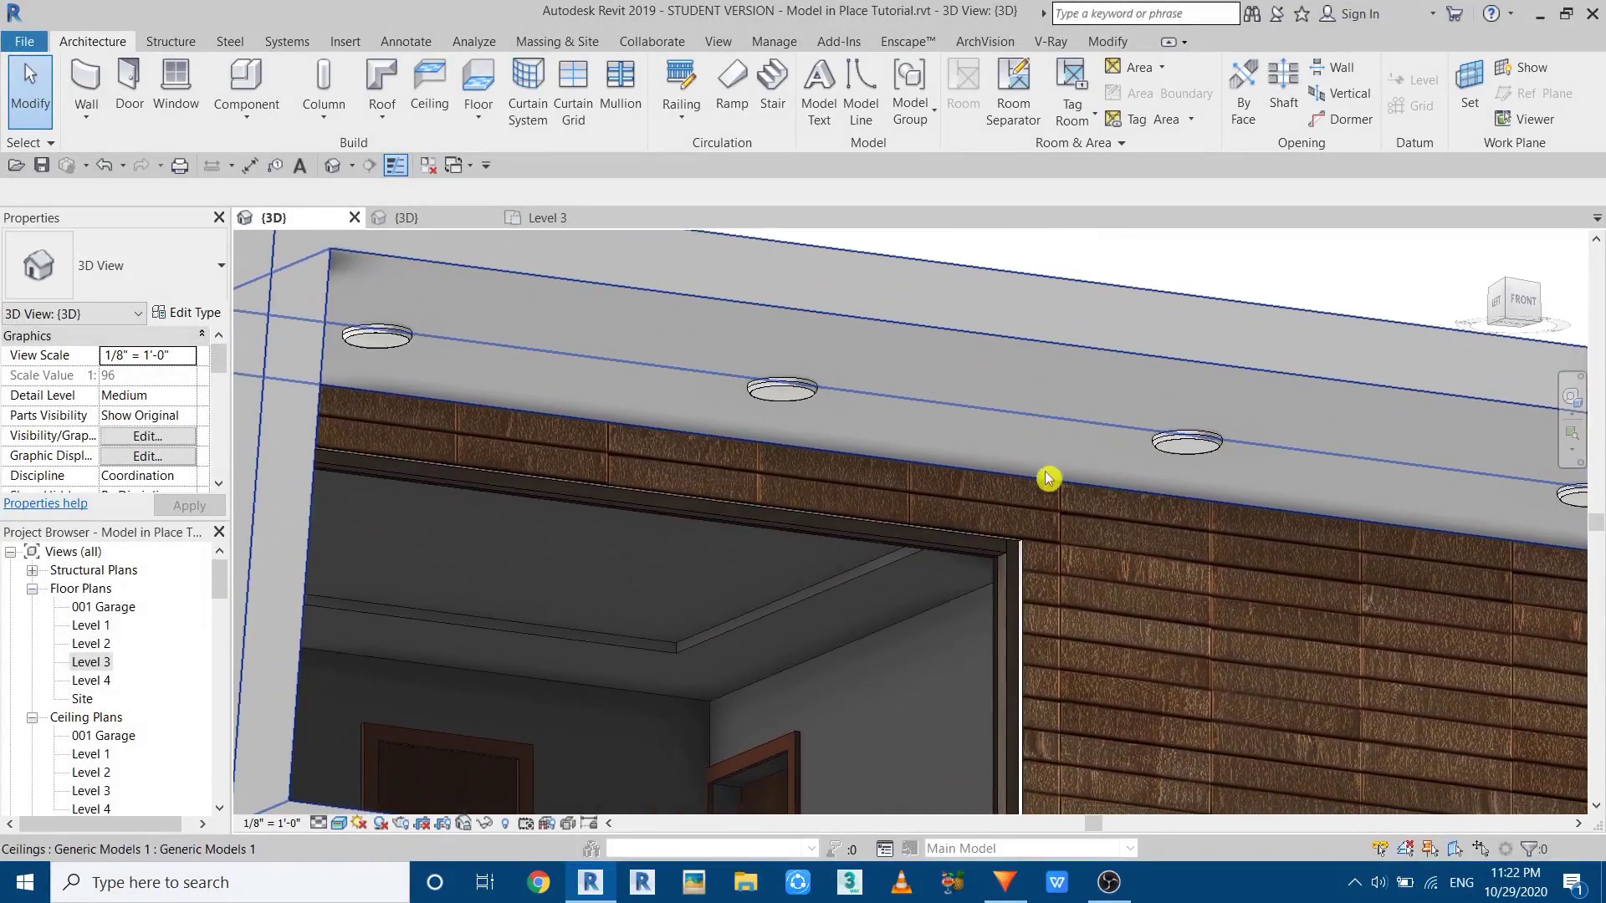
scroll(903, 620, "down", 5)
middle_click_drag(721, 656, 930, 556)
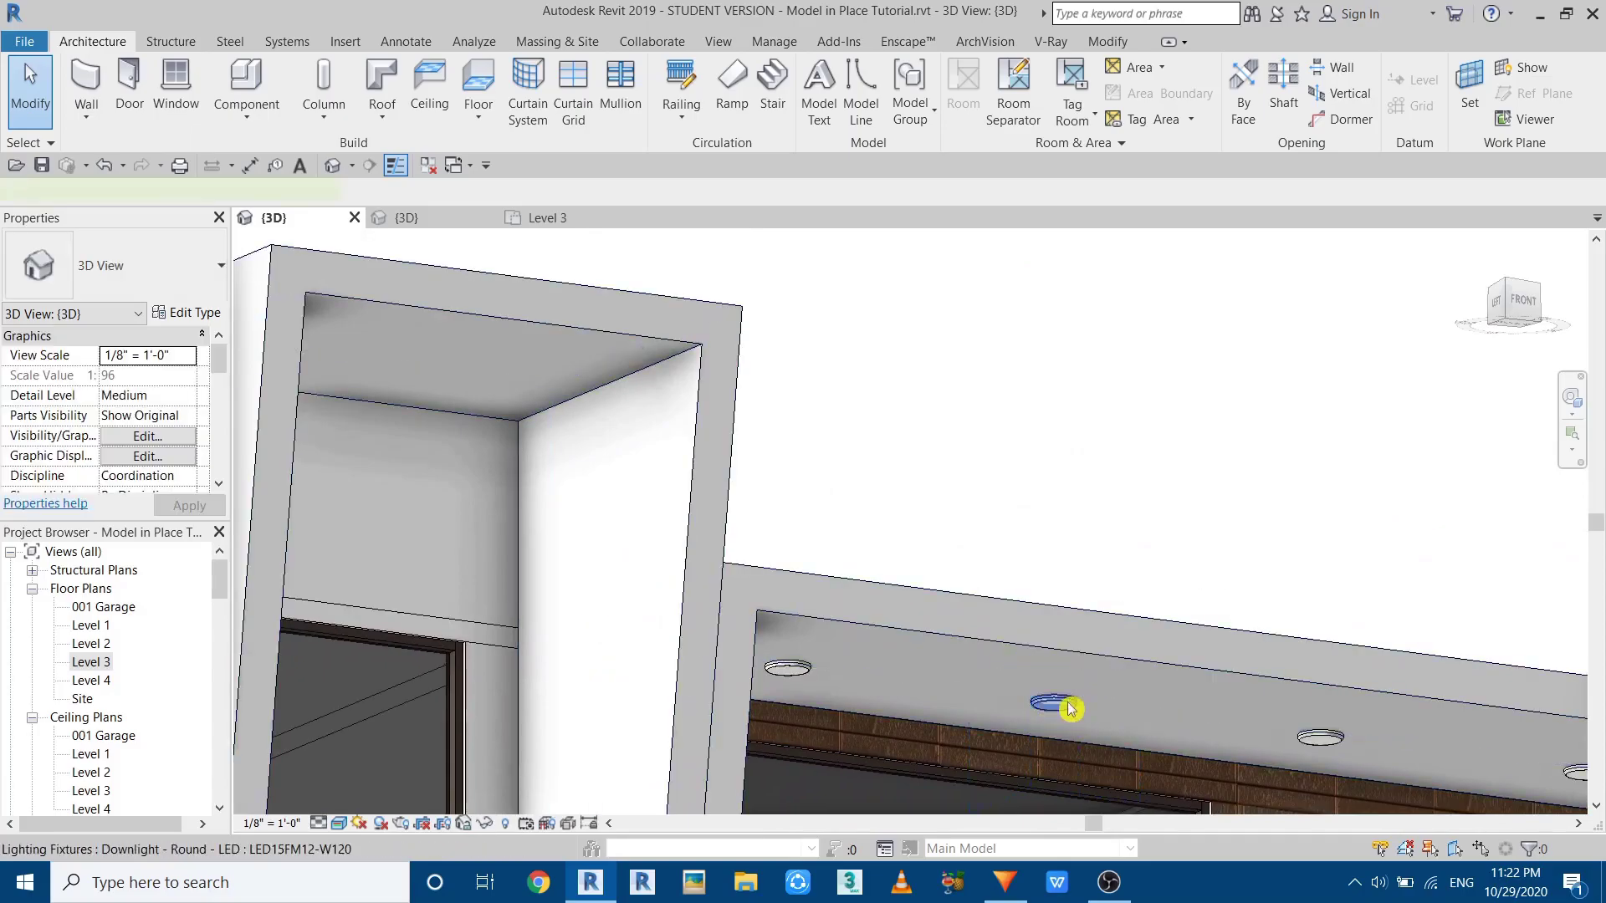
Start a similar round downlight from an existing one with CS, then cancel without placing it.
left_click(1070, 710)
key("c")
key("s")
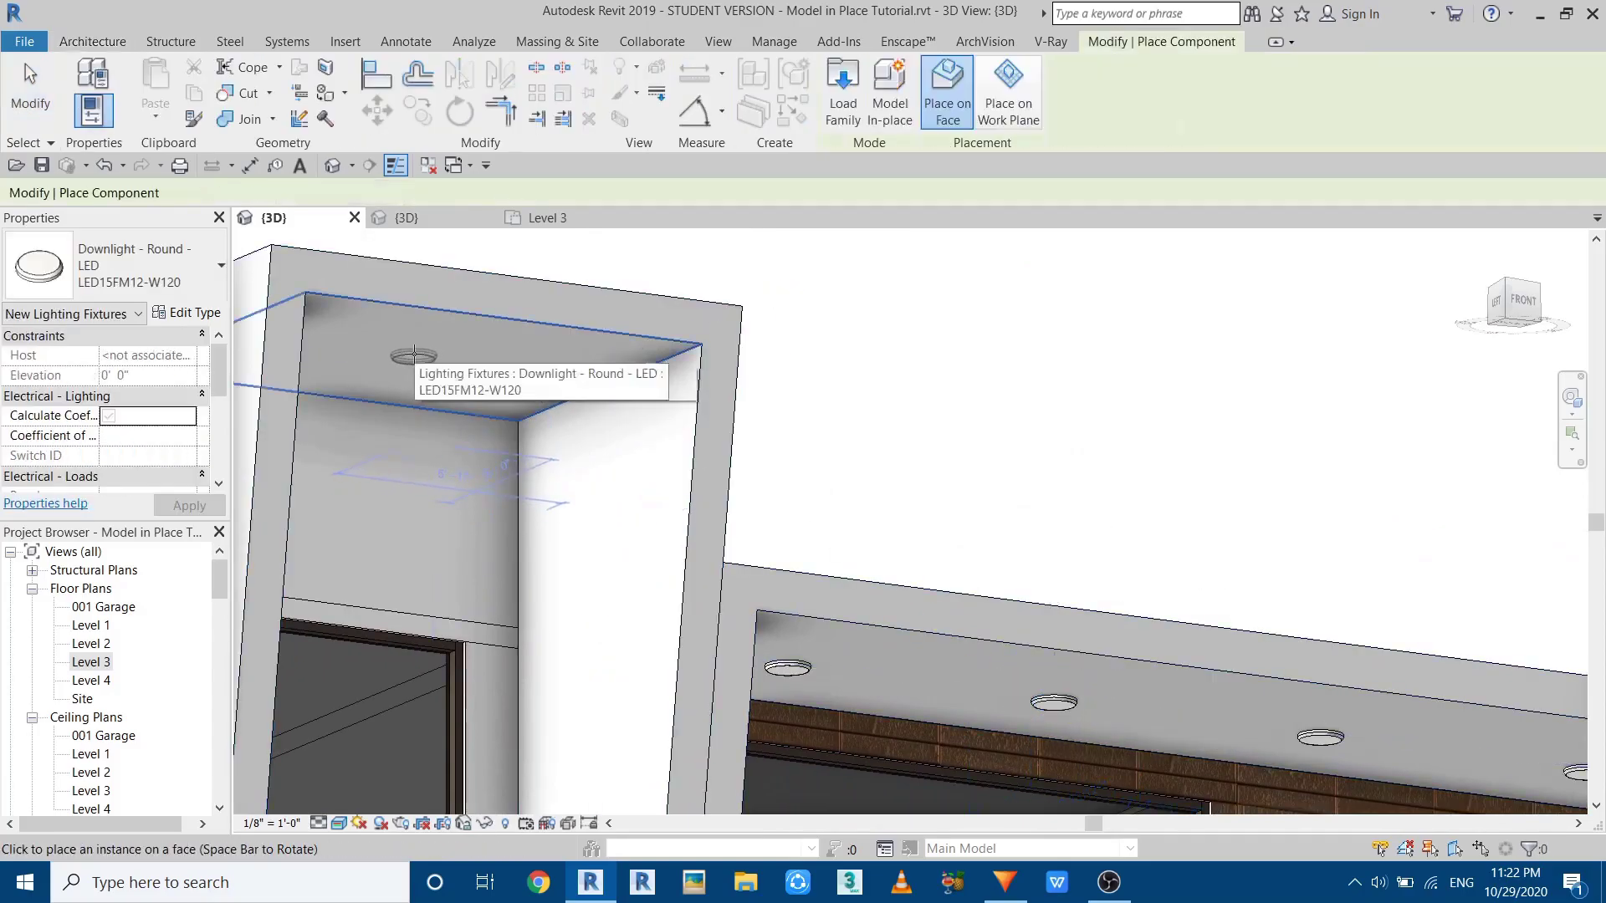
right_click(870, 400)
left_click(902, 411)
scroll(906, 451, "down", 2)
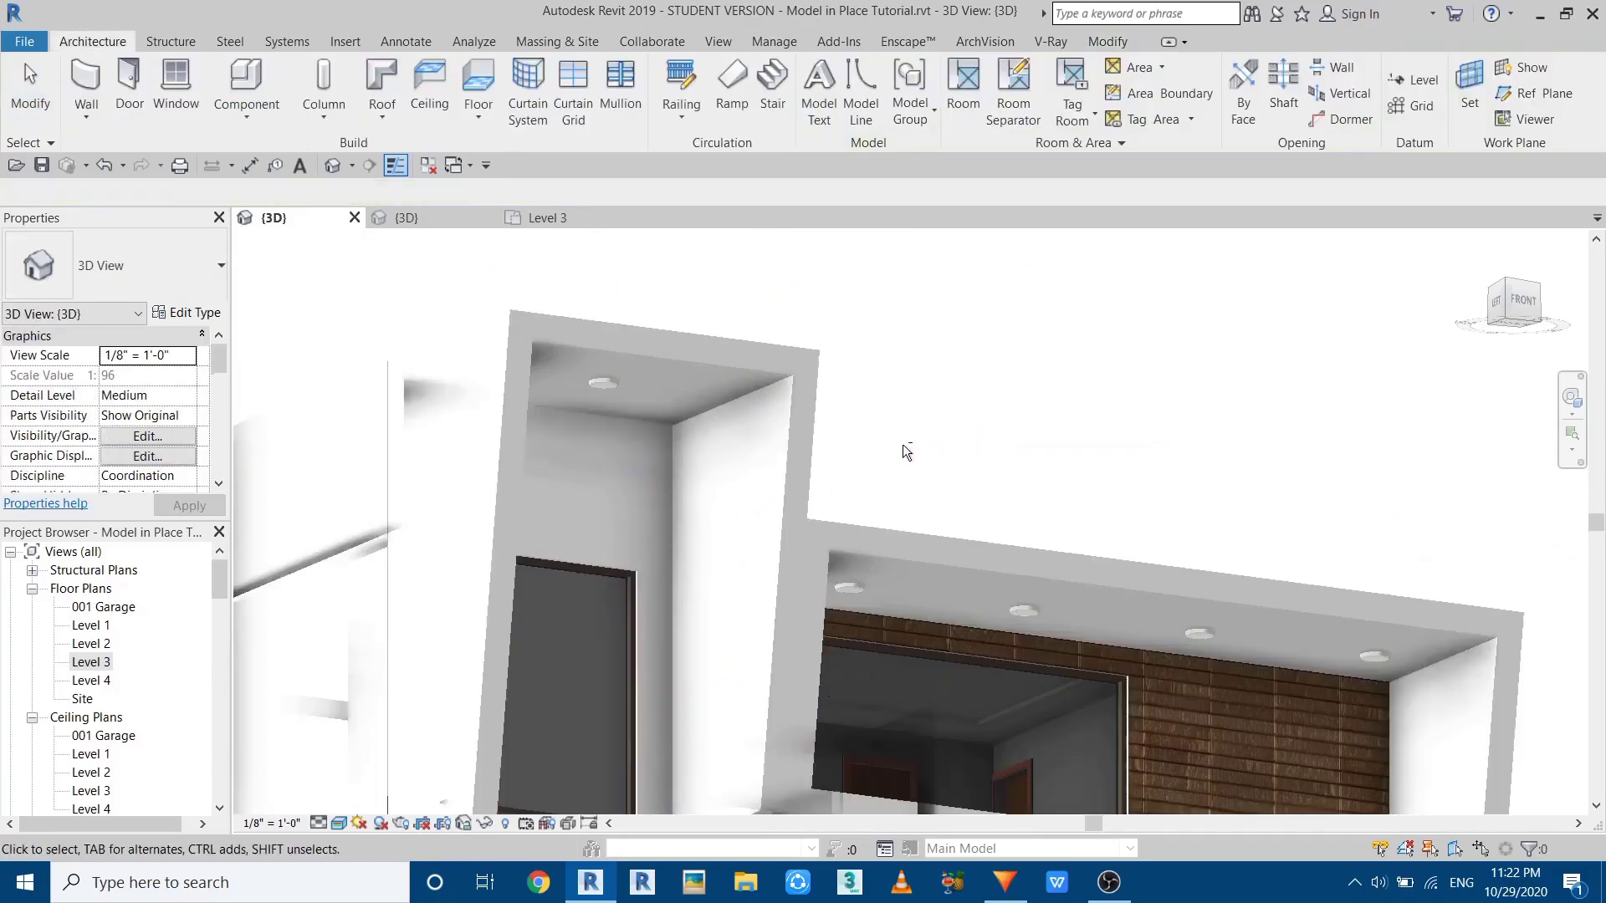
scroll(906, 452, "down", 2)
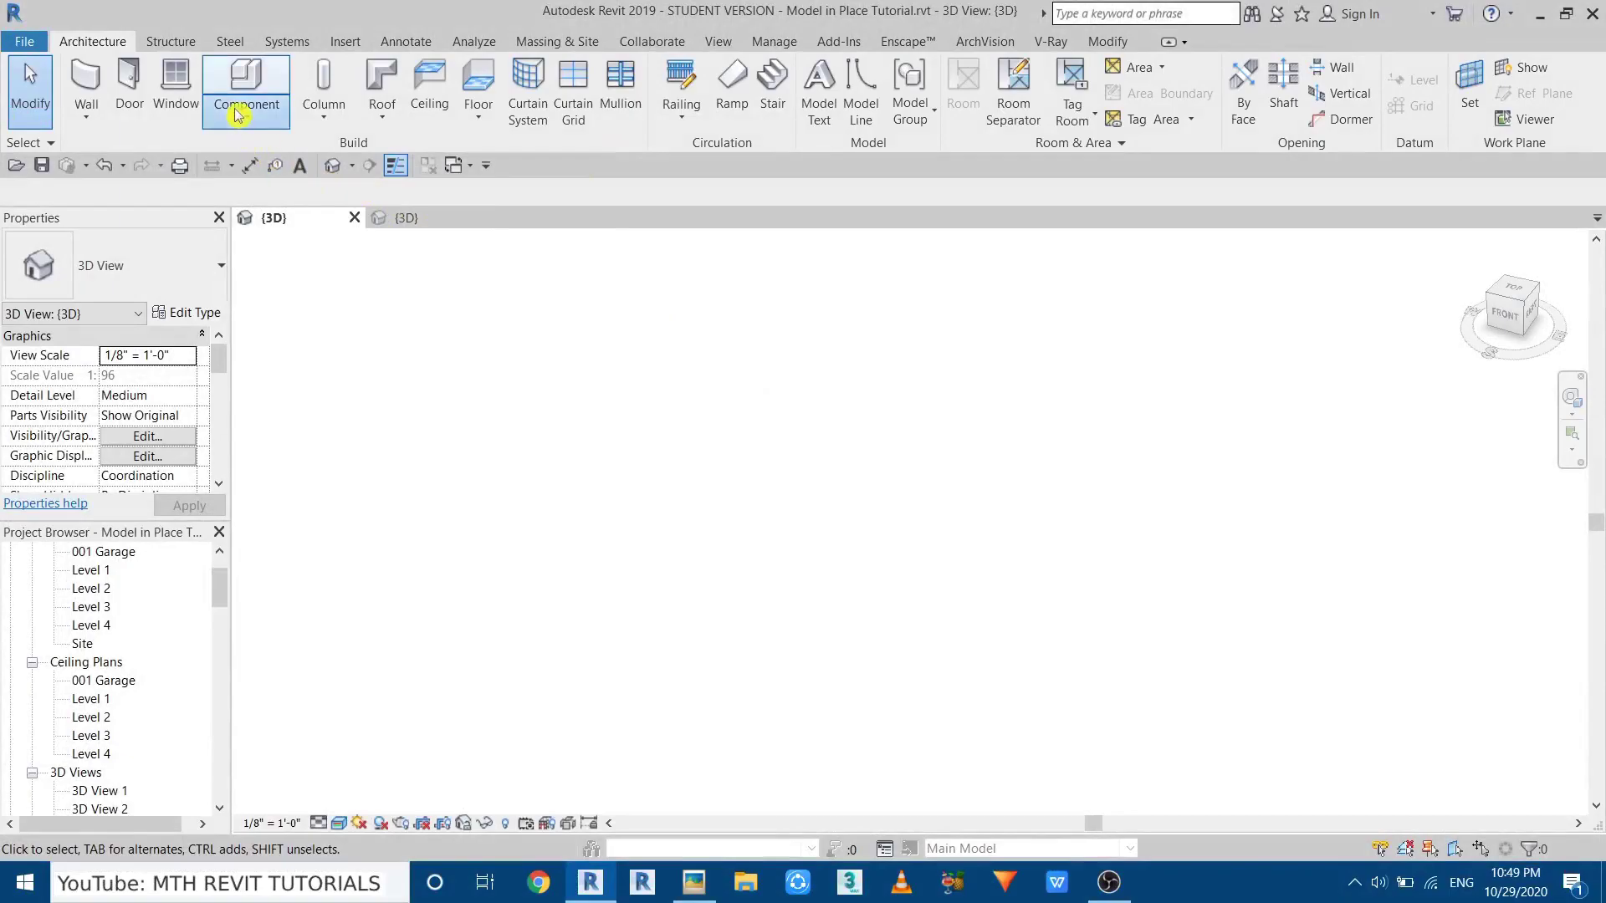
left_click(246, 113)
left_click(227, 198)
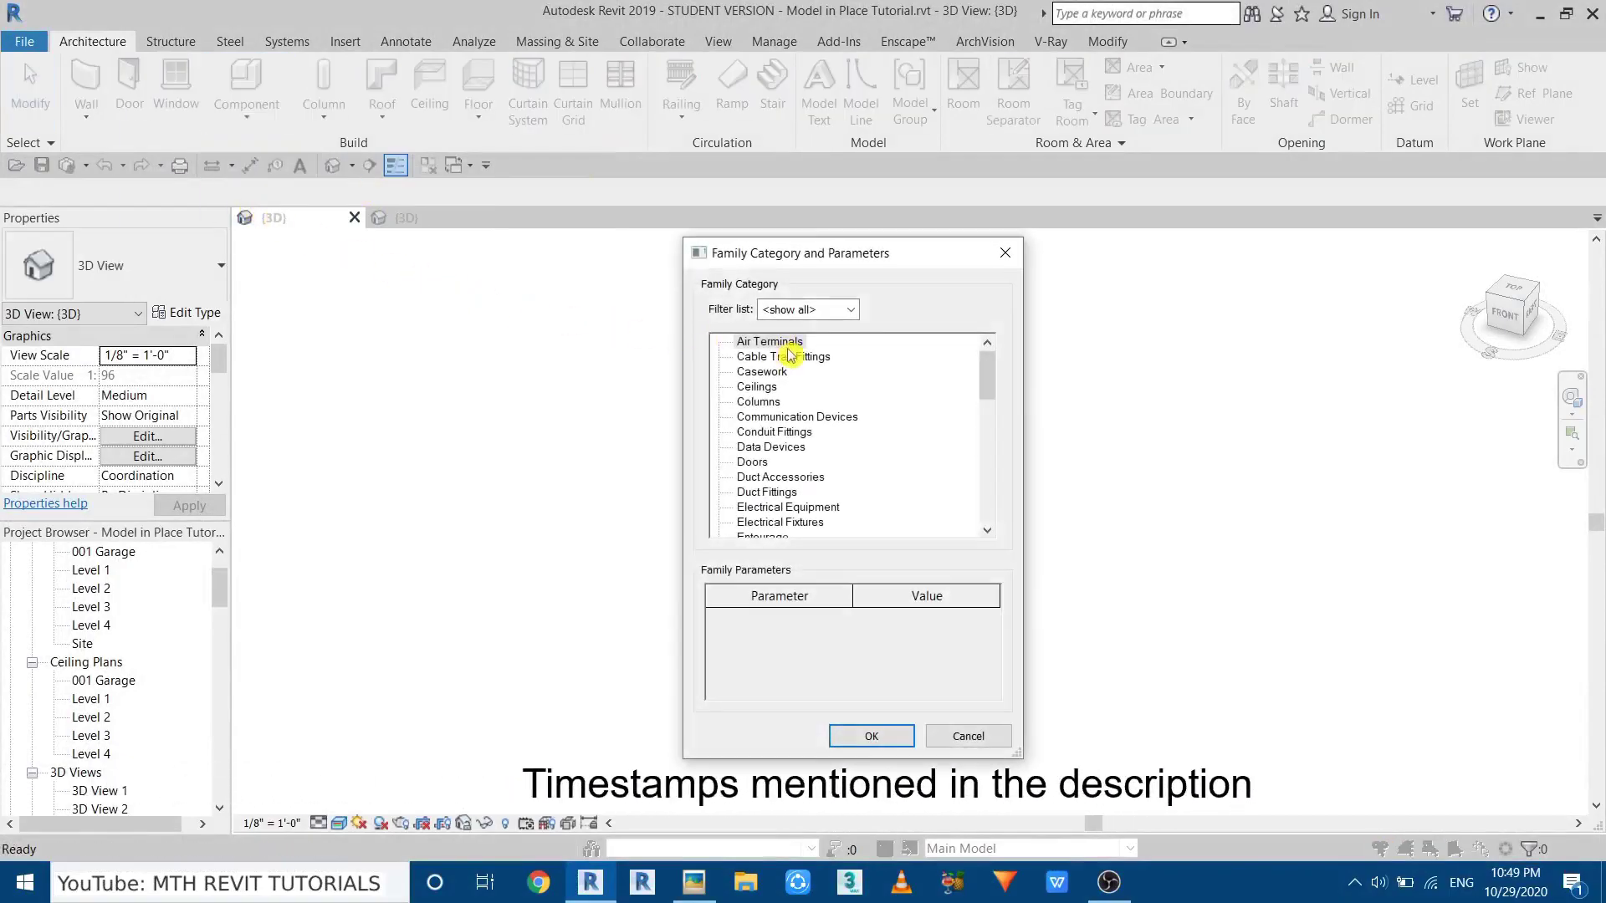
left_click(792, 490)
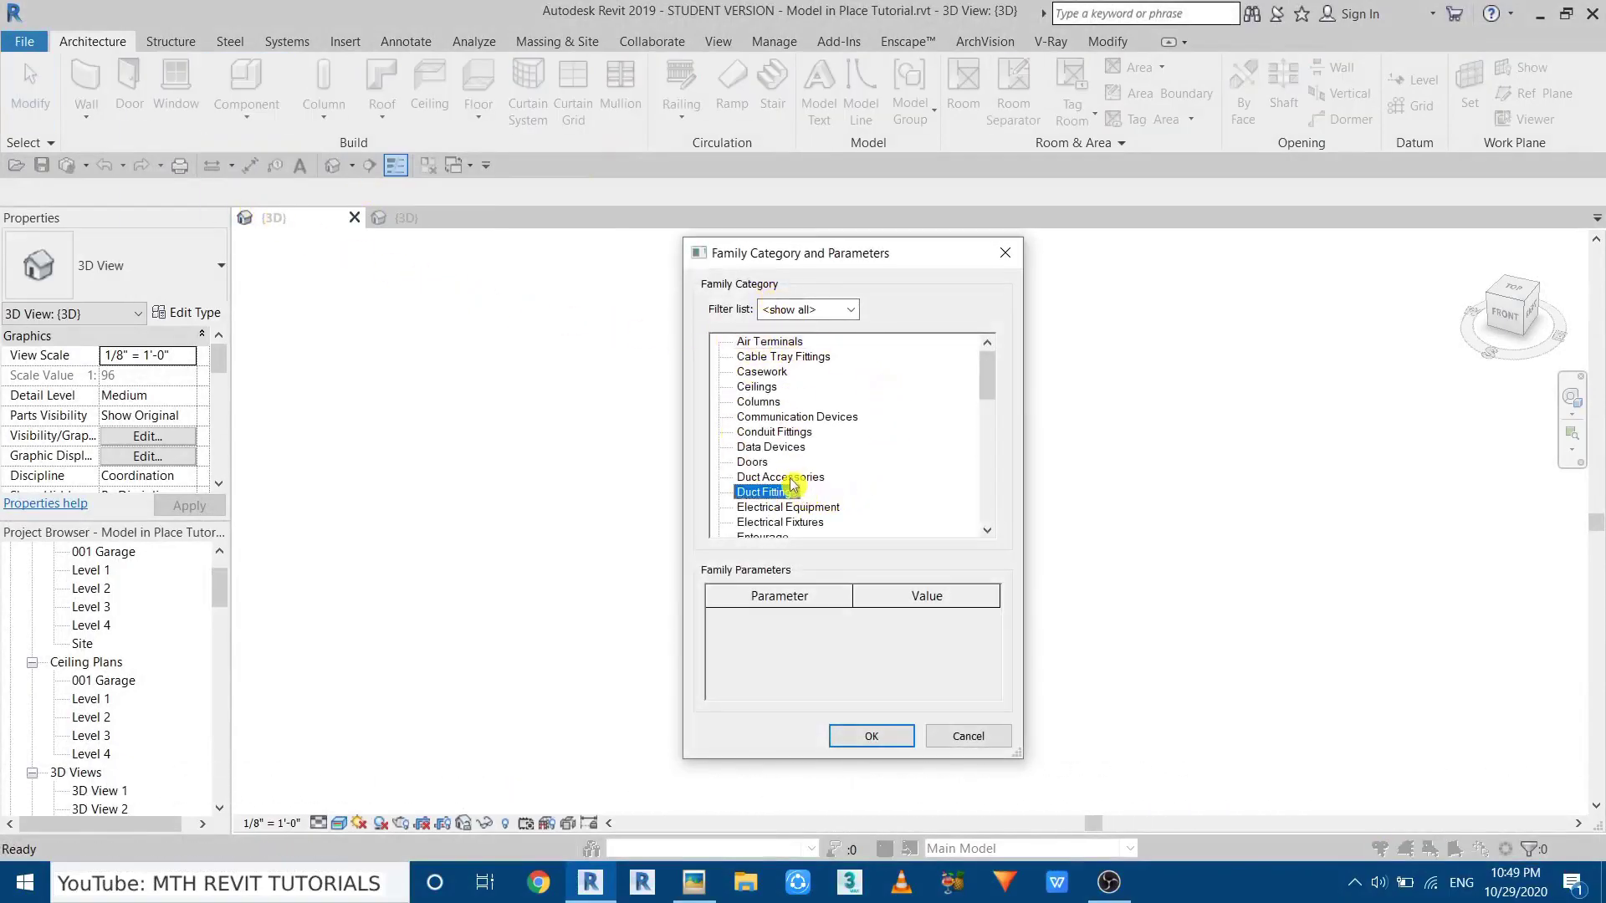
scroll(791, 487, "down", 2)
left_click(797, 506)
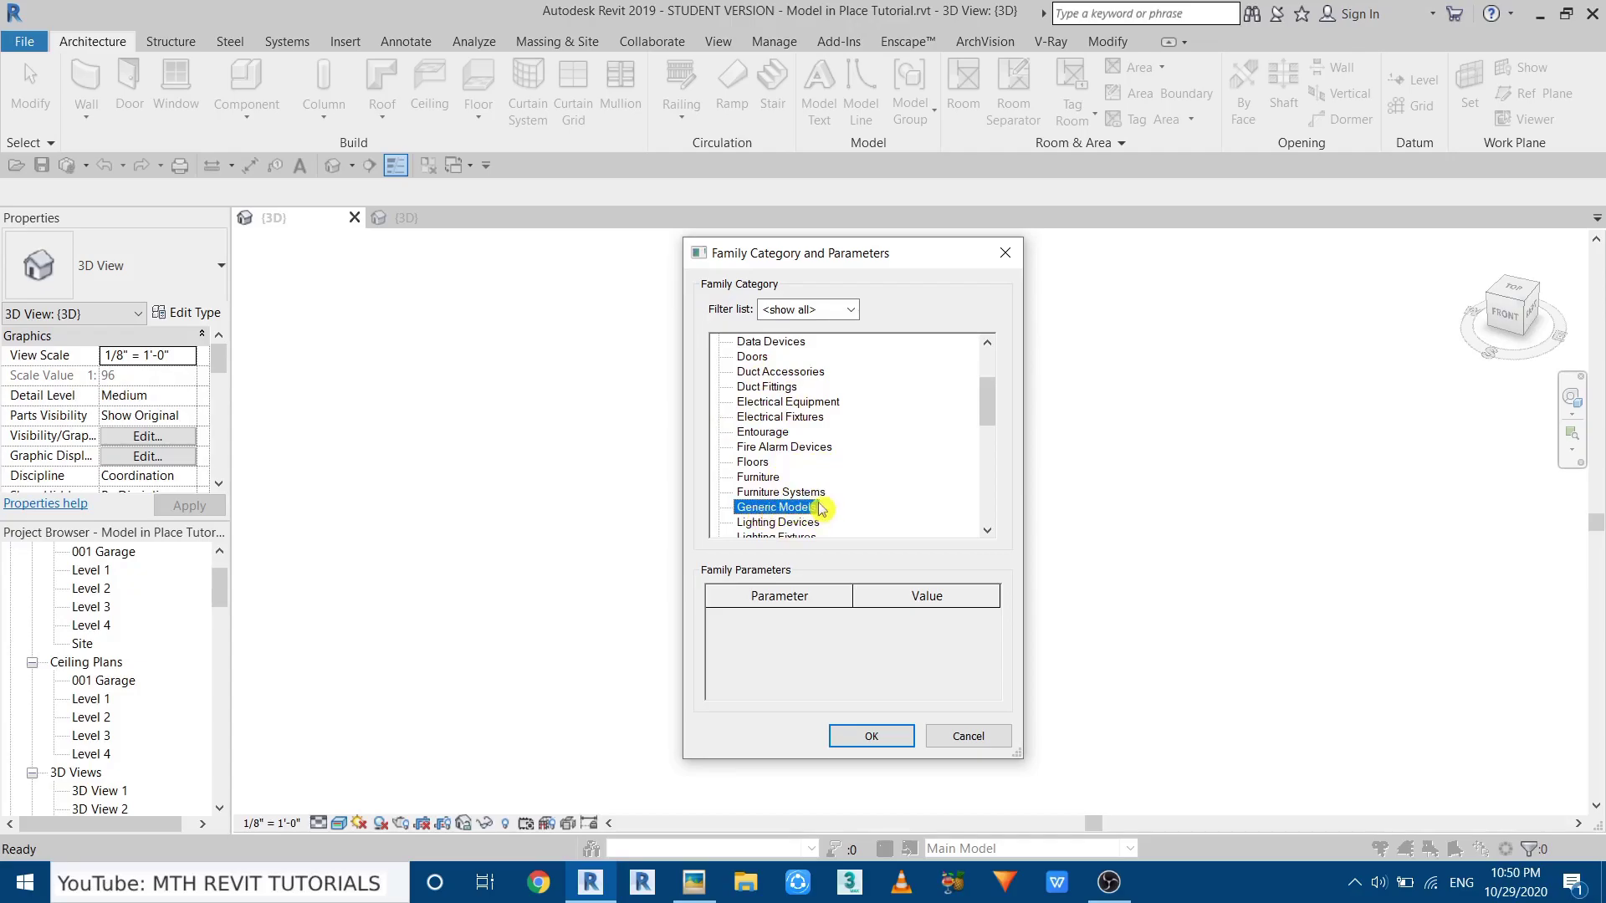
left_click(1003, 252)
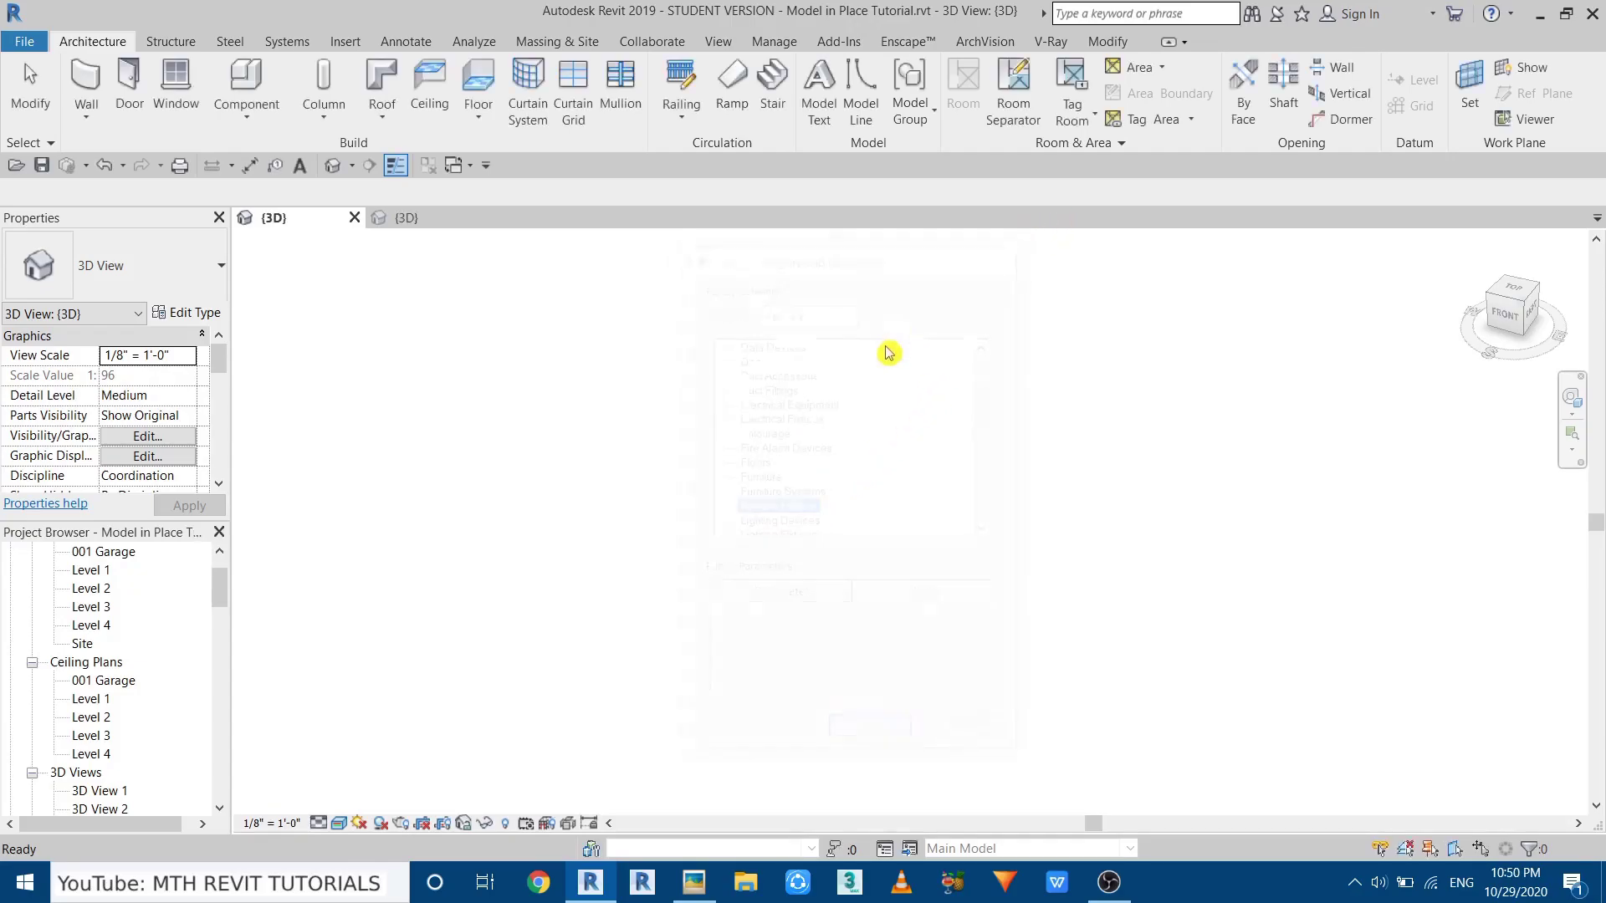
Pan, orbit and zoom in close on the house's cantilevered in-place frame extrusions.
middle_click_drag(724, 660, 514, 501)
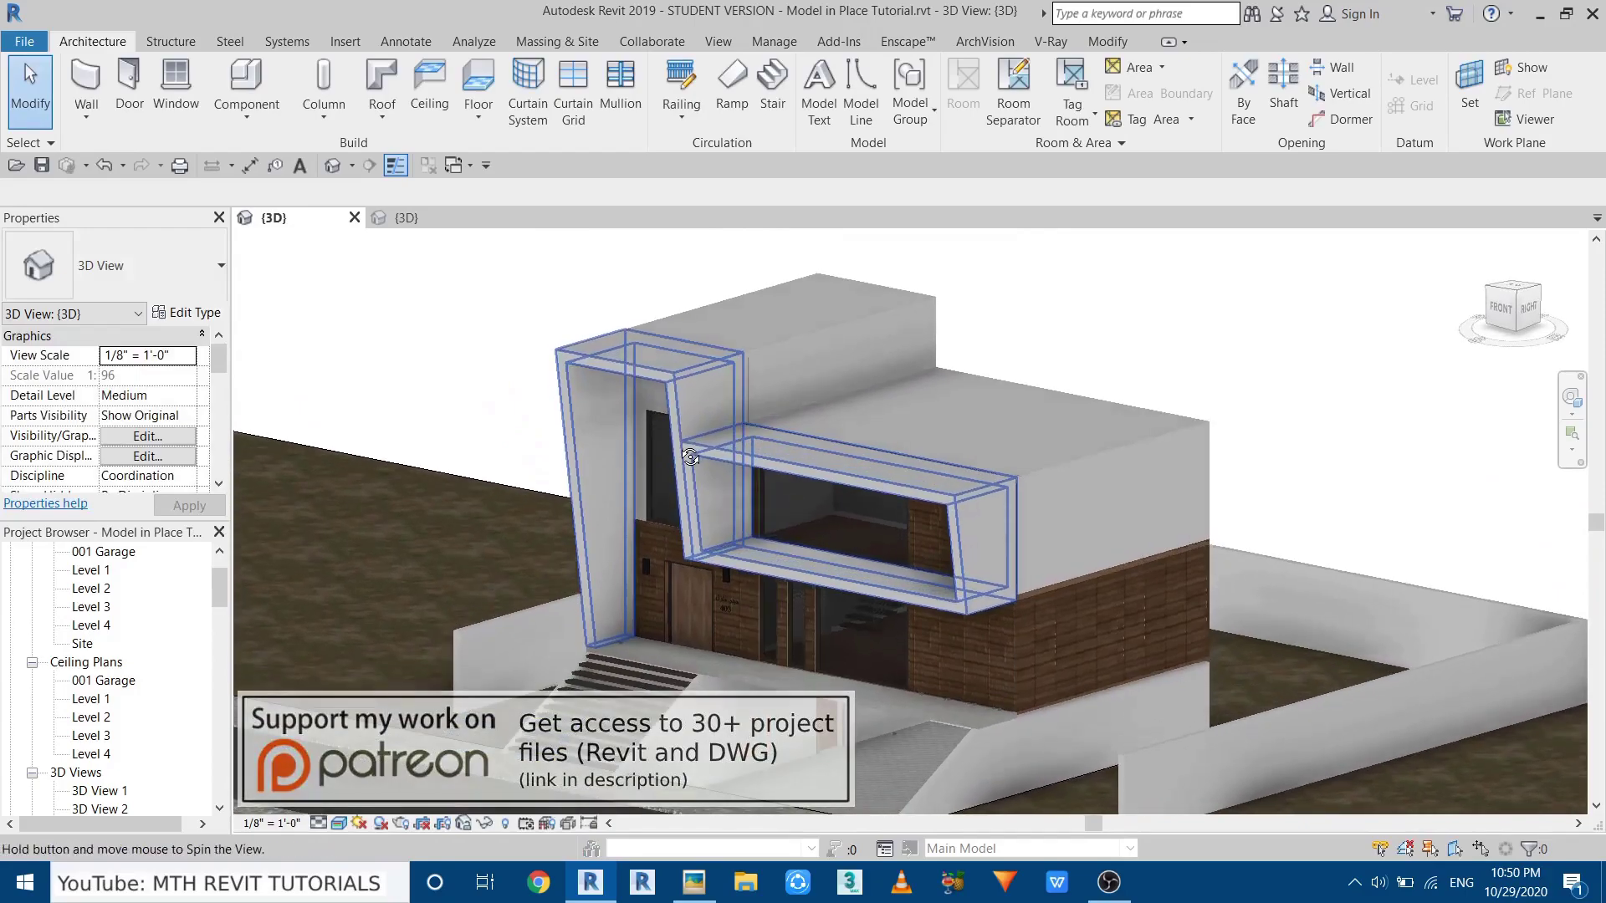
middle_click_drag(703, 405, 648, 405, "shift")
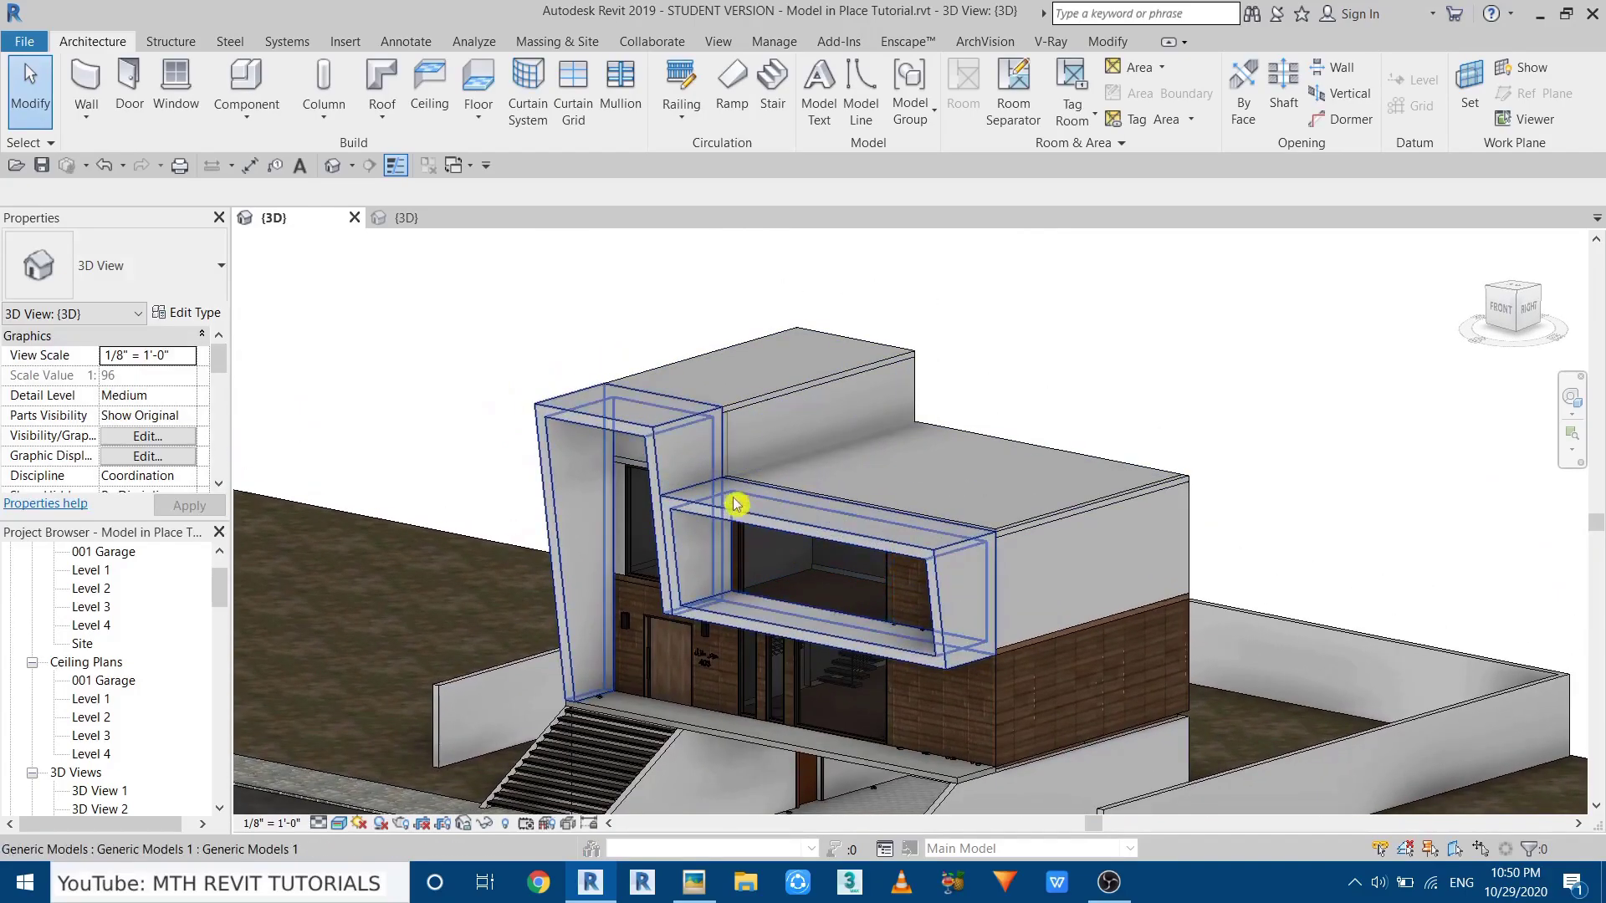
scroll(710, 473, "up", 3)
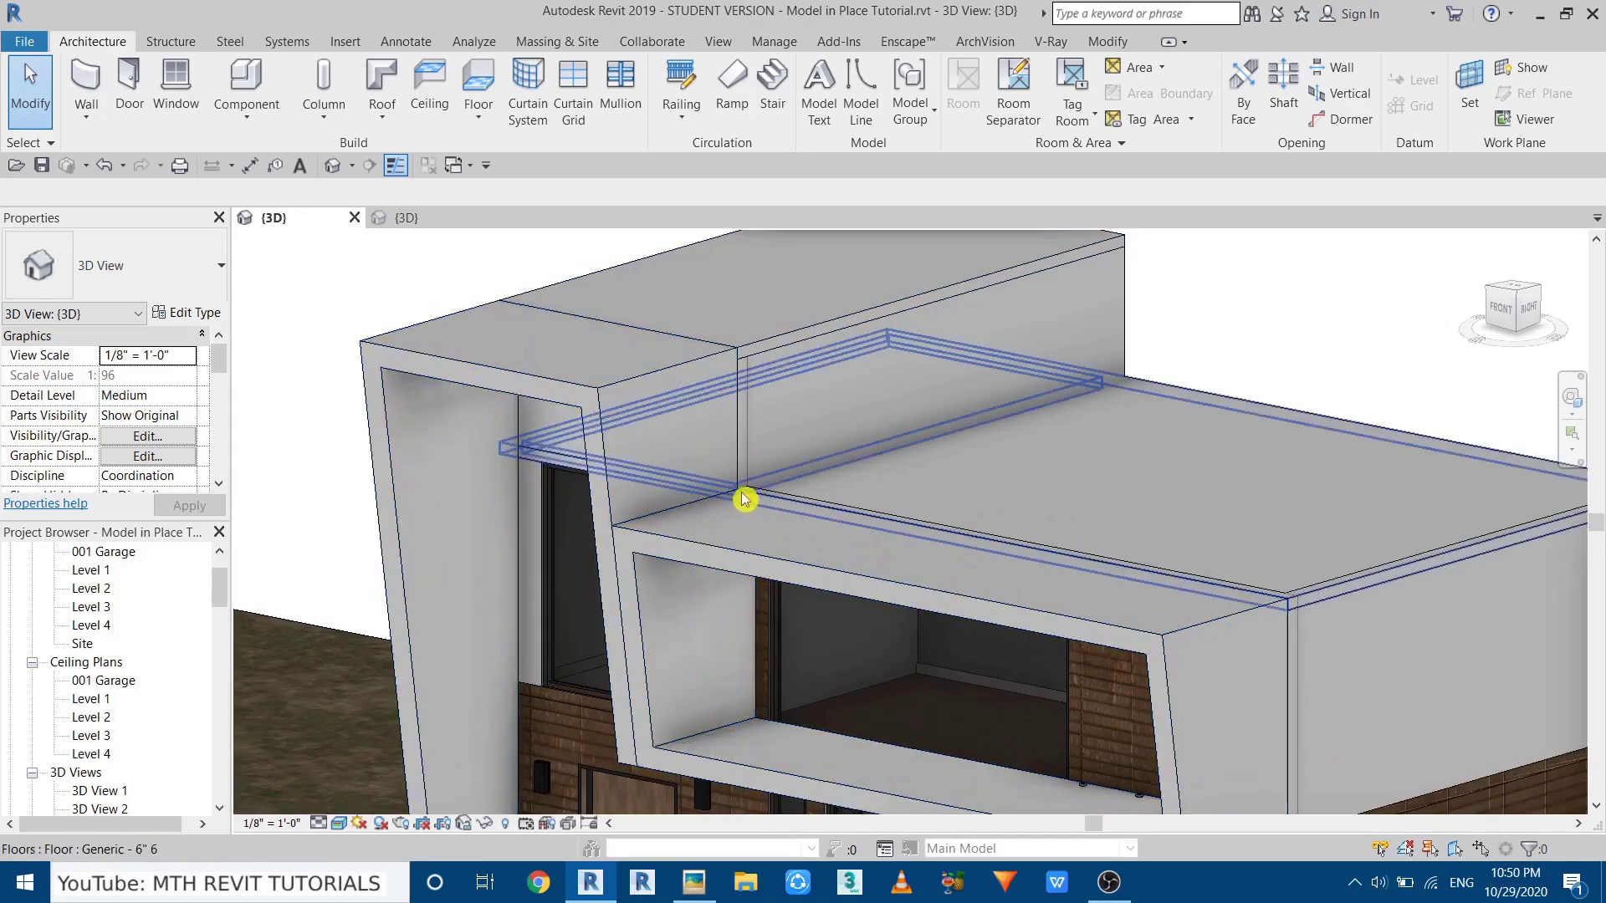
scroll(661, 477, "down", 3)
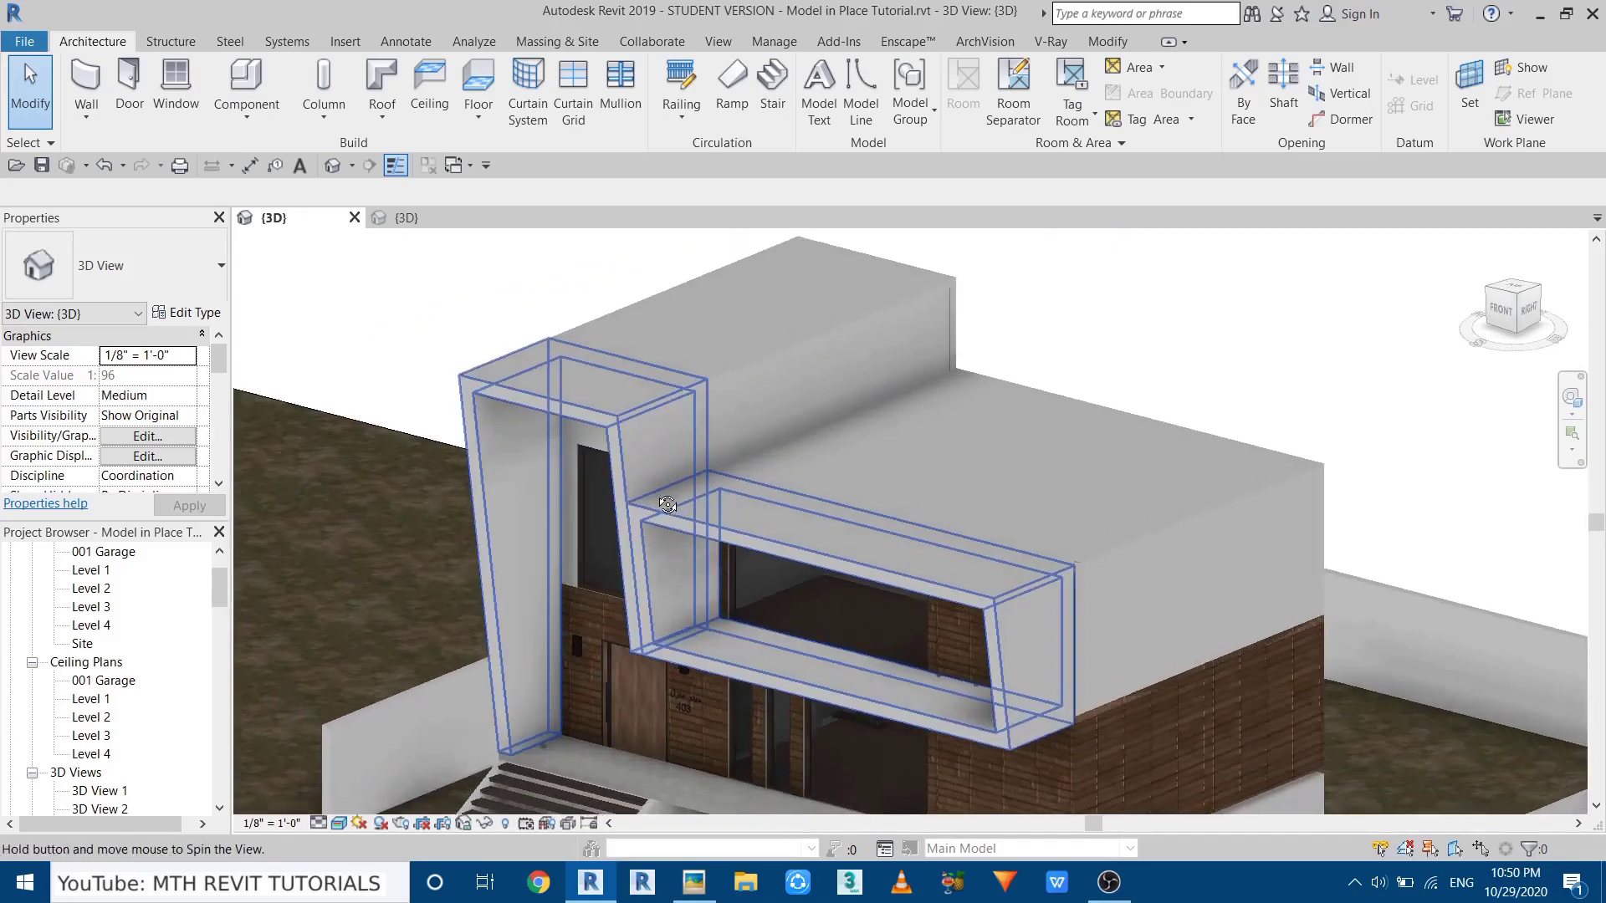
scroll(665, 468, "up", 1)
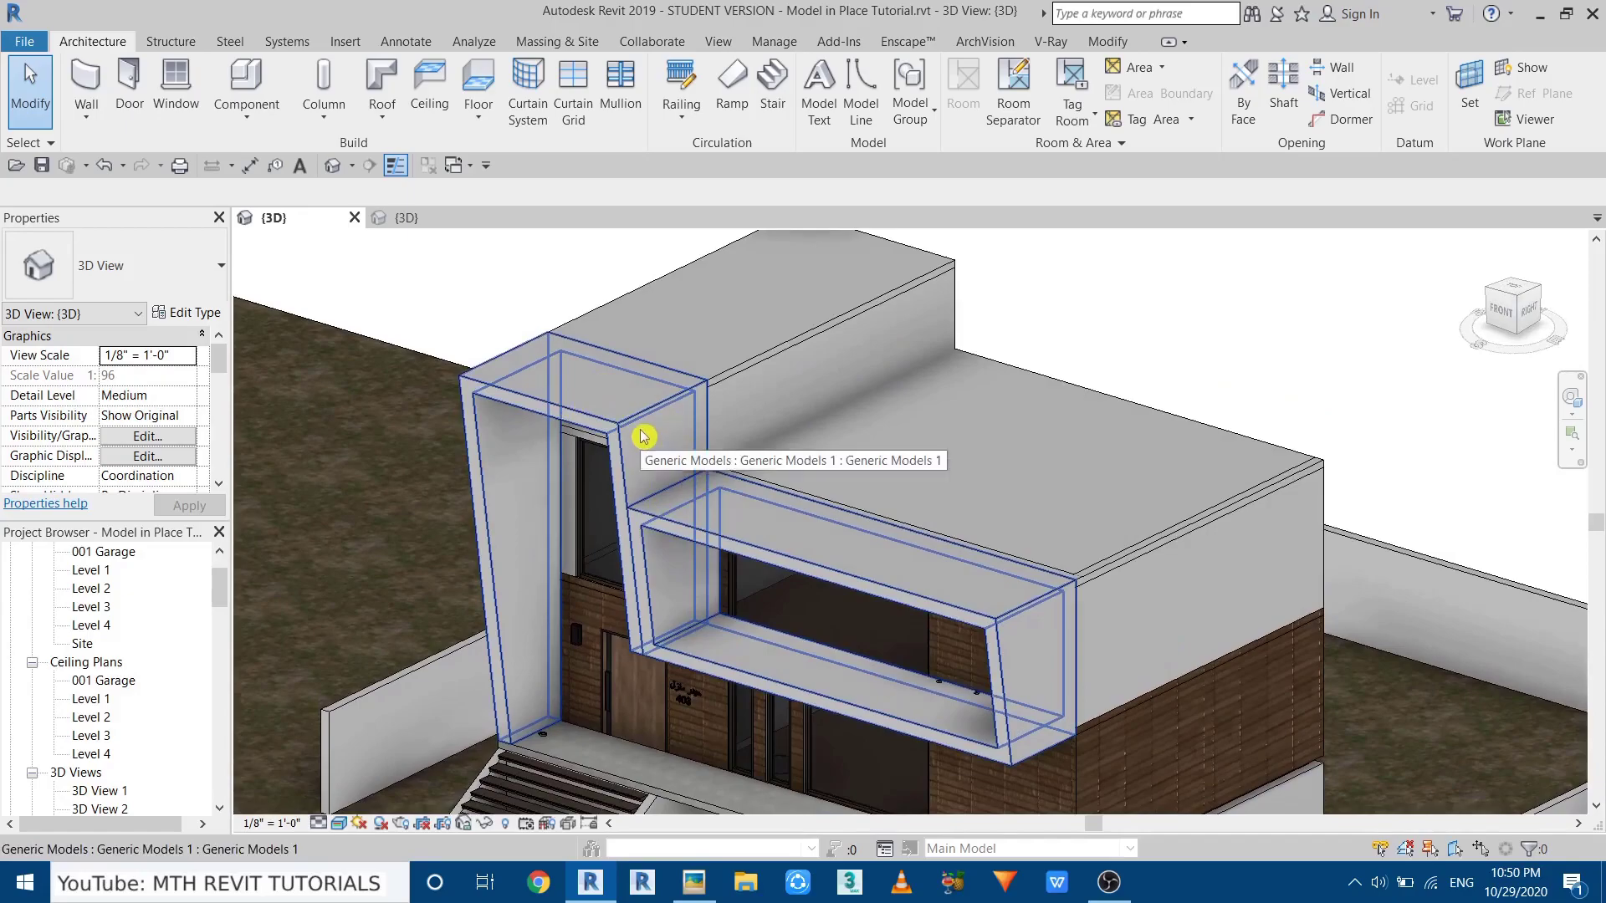
scroll(661, 485, "up", 2)
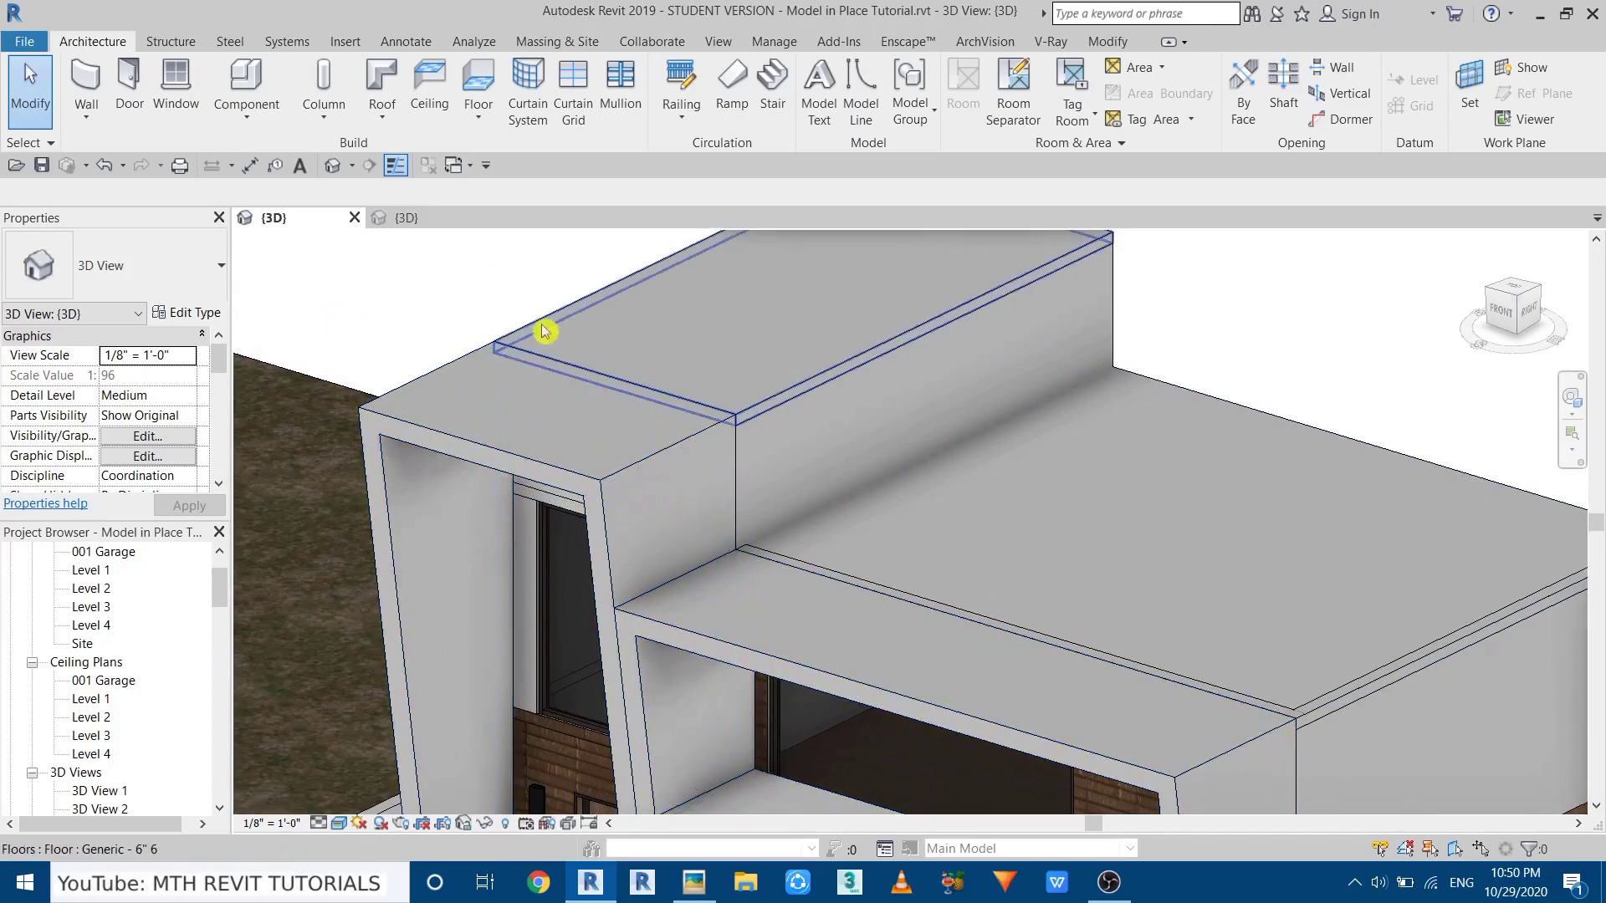
Start placing a Pendant Light - Disk fixture and orbit around the building's frame.
left_click(265, 92)
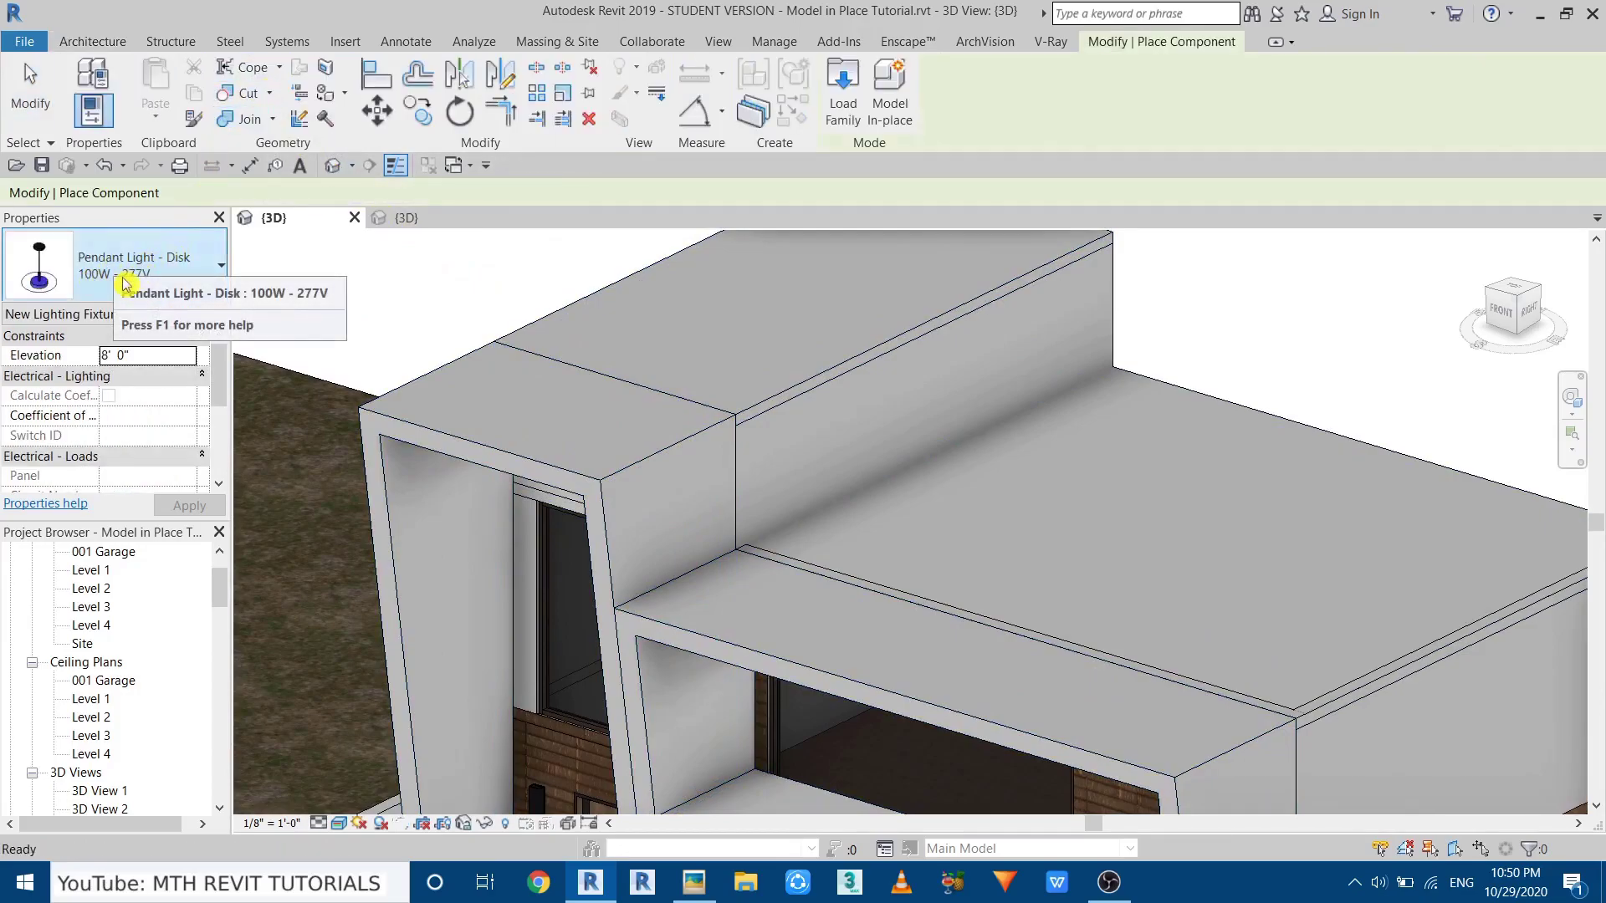
middle_click_drag(452, 445, 463, 394, "shift")
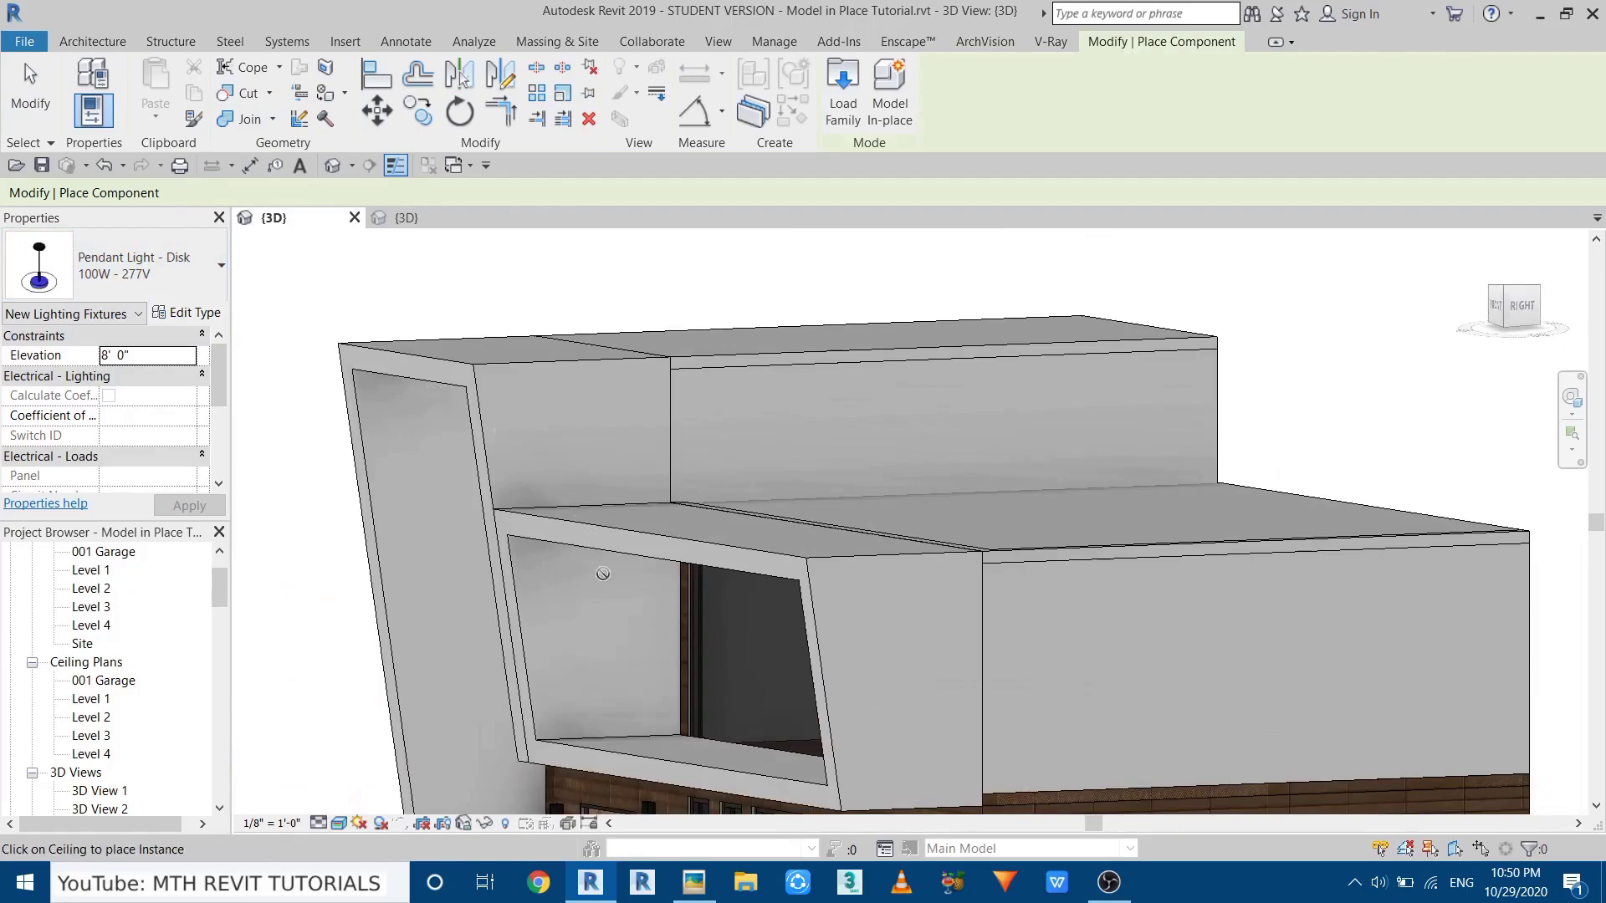
middle_click_drag(602, 574, 427, 382, "shift")
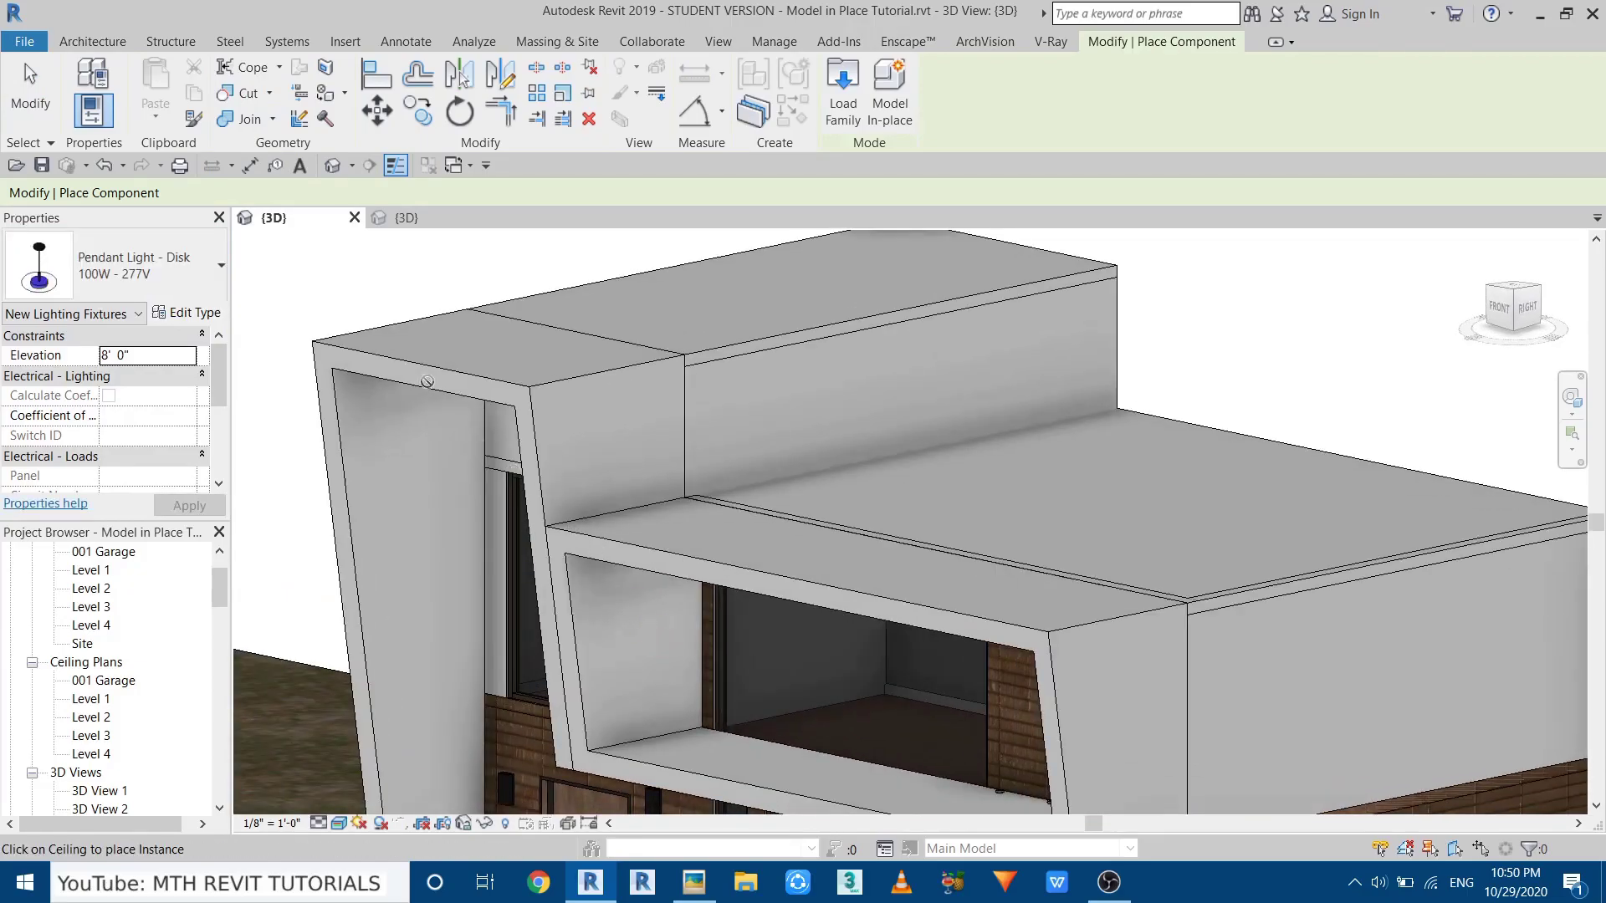
middle_click_drag(591, 474, 680, 523, "shift")
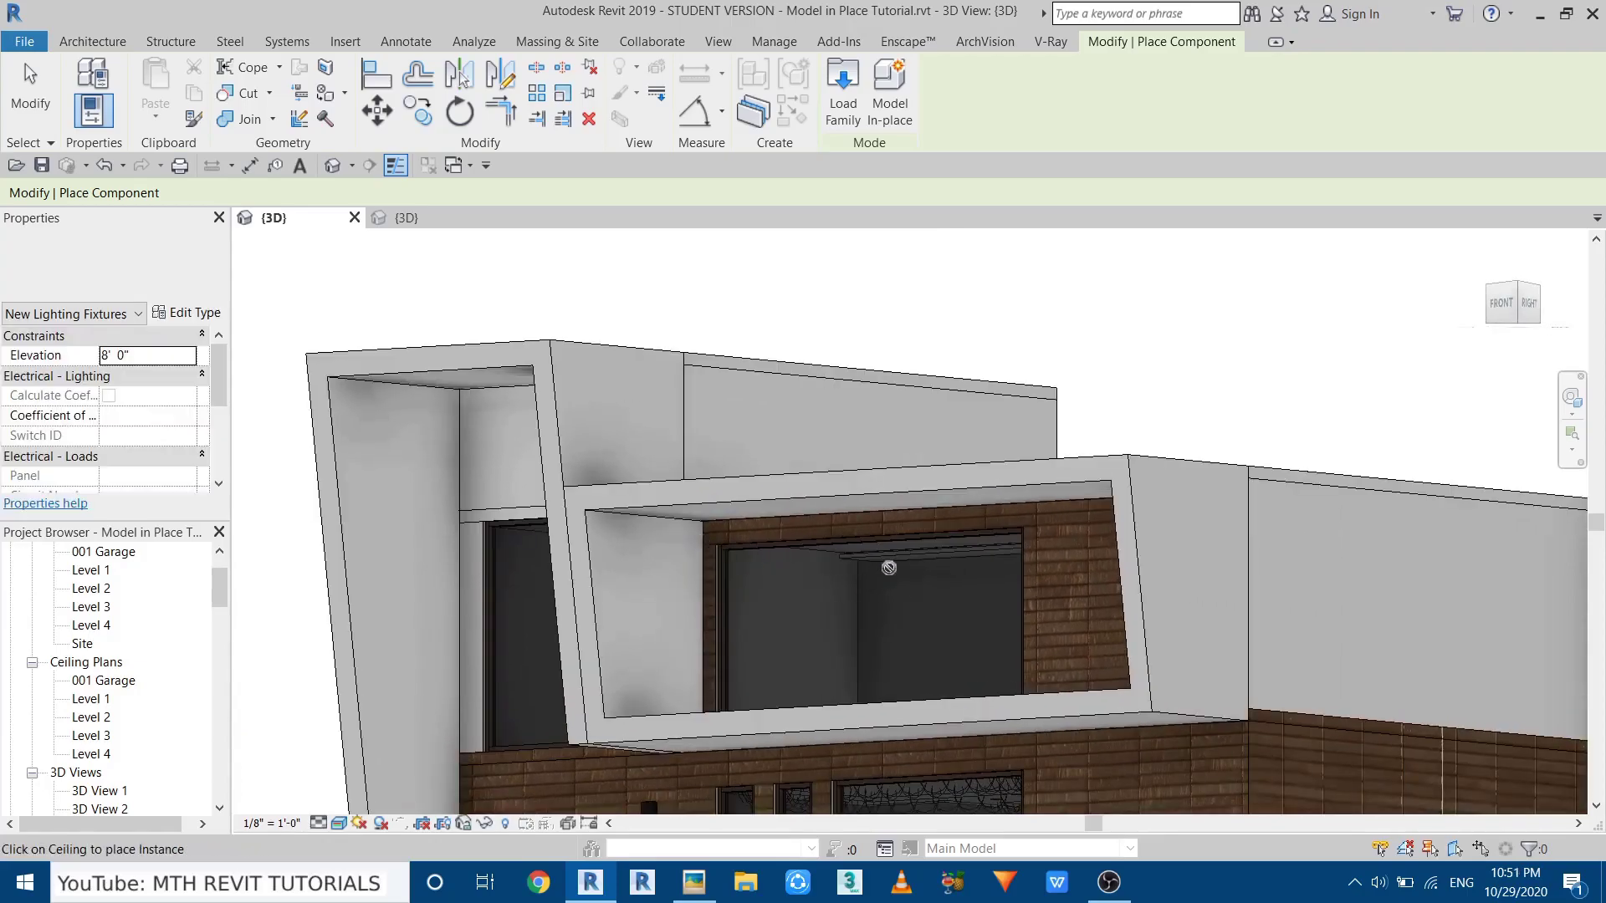
scroll(870, 535, "up", 4)
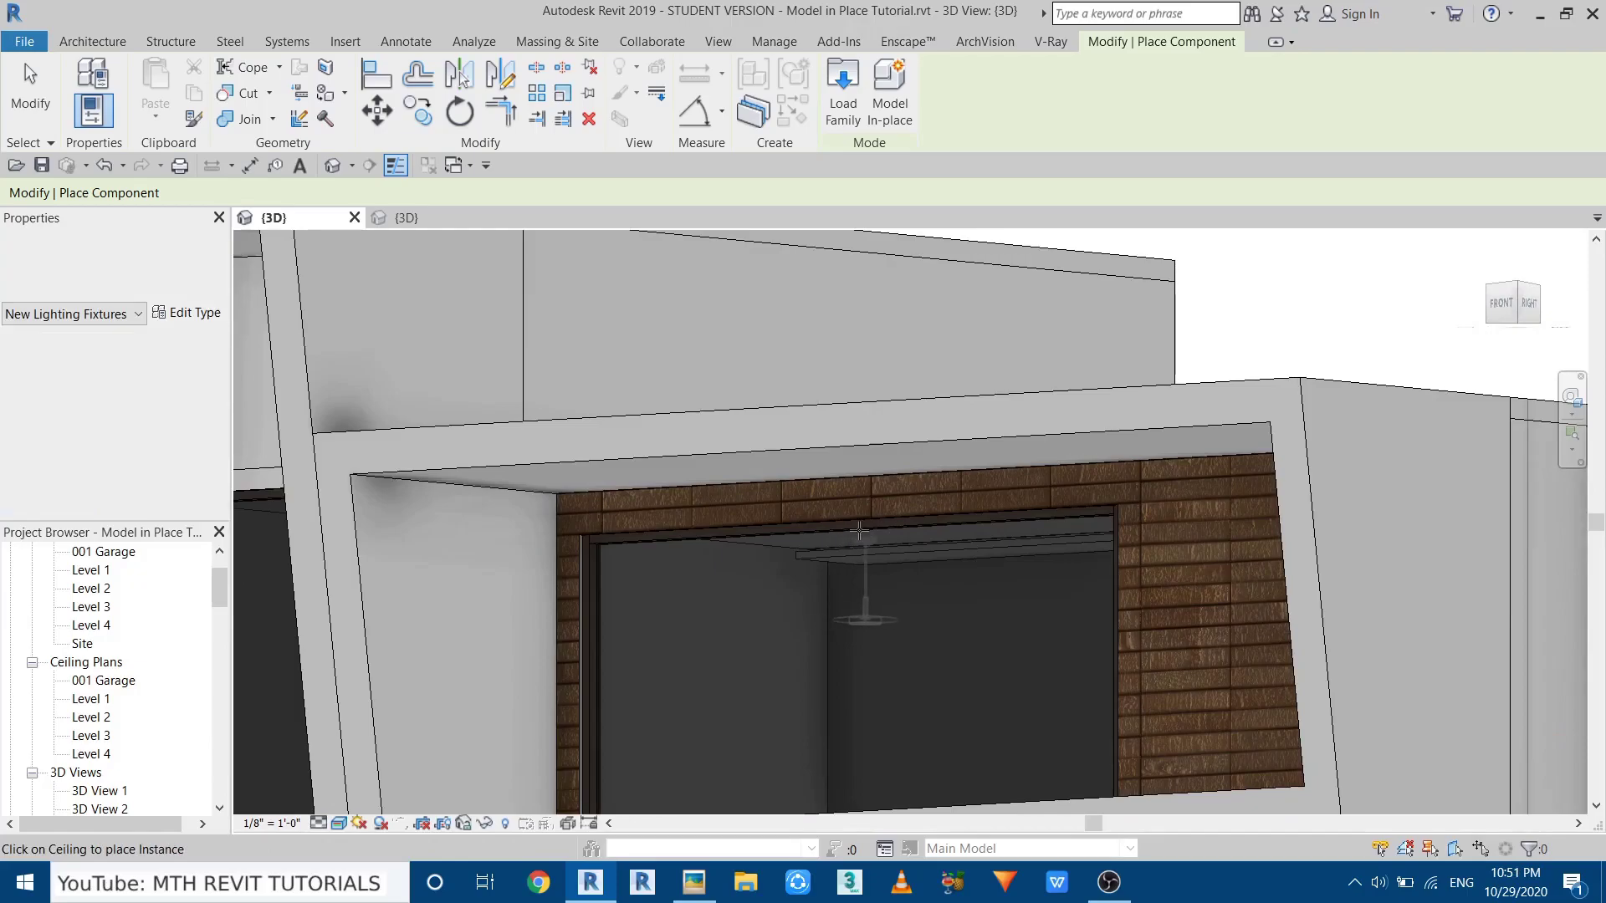
scroll(853, 525, "down", 2)
middle_click_drag(721, 508, 339, 372, "shift")
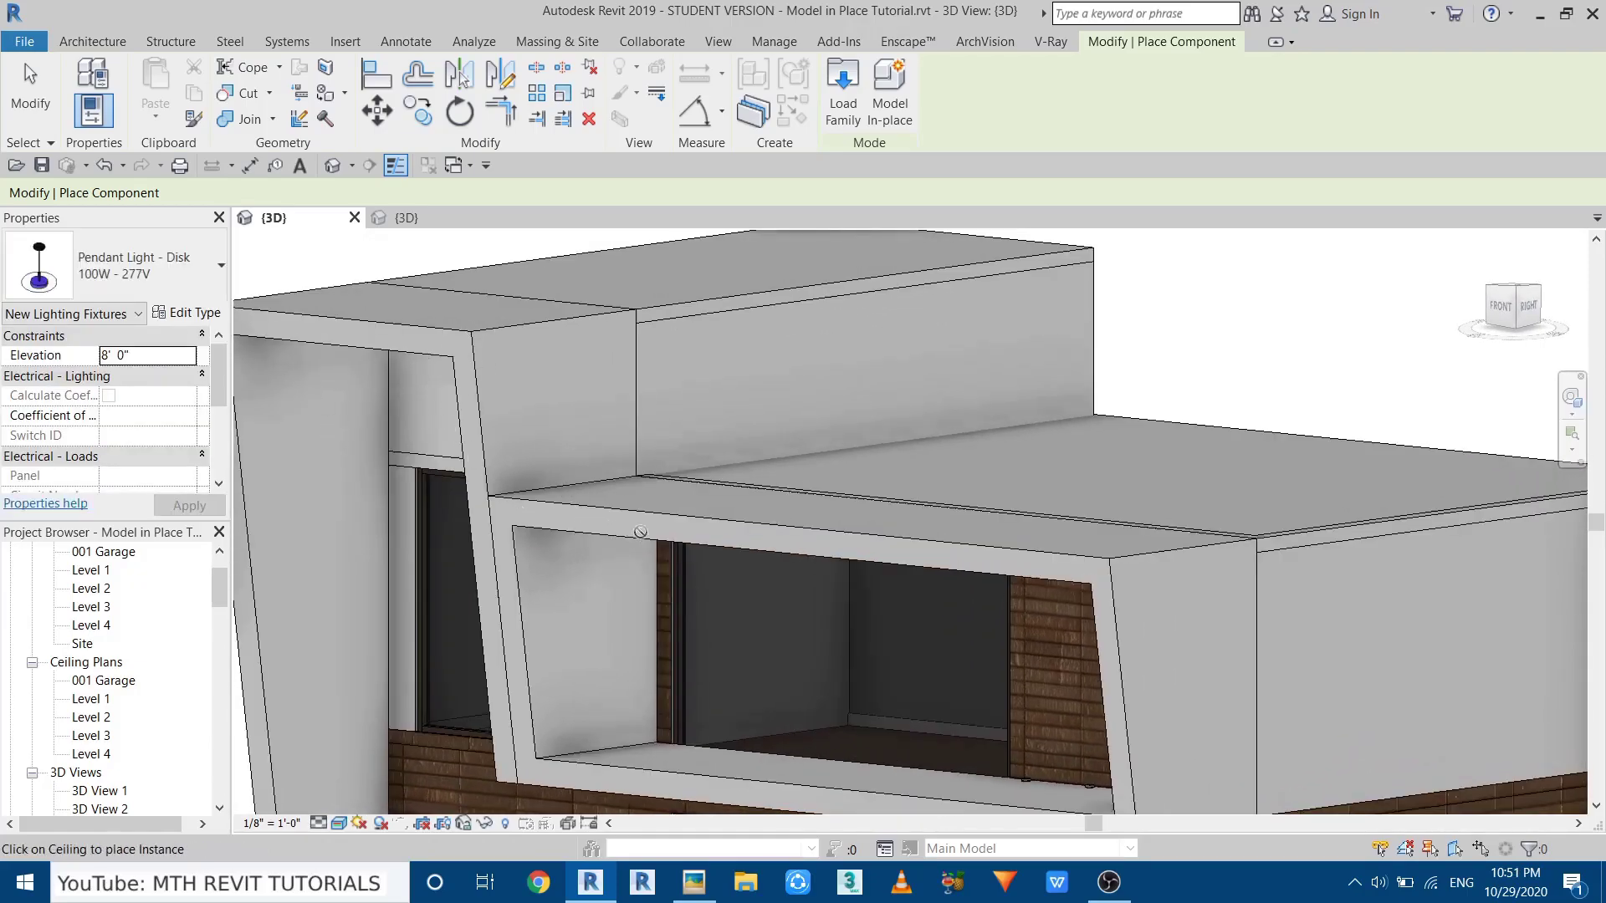
middle_click_drag(542, 473, 659, 546)
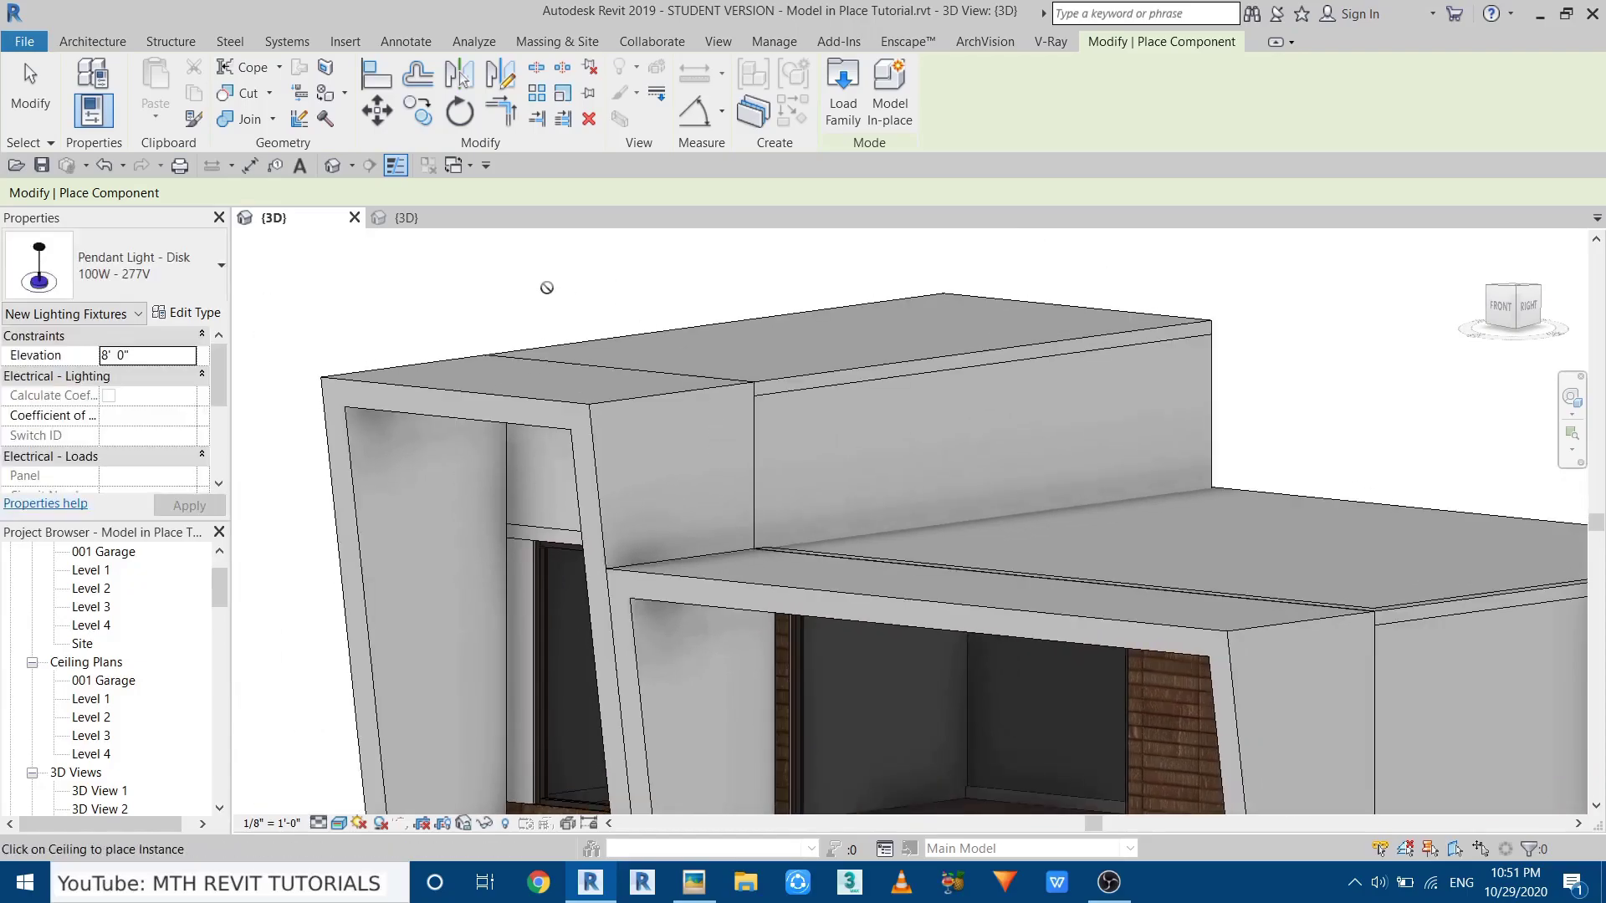
Cancel the pendant placement, edit the frame extrusion in place and choose the Ceilings category.
key("Escape")
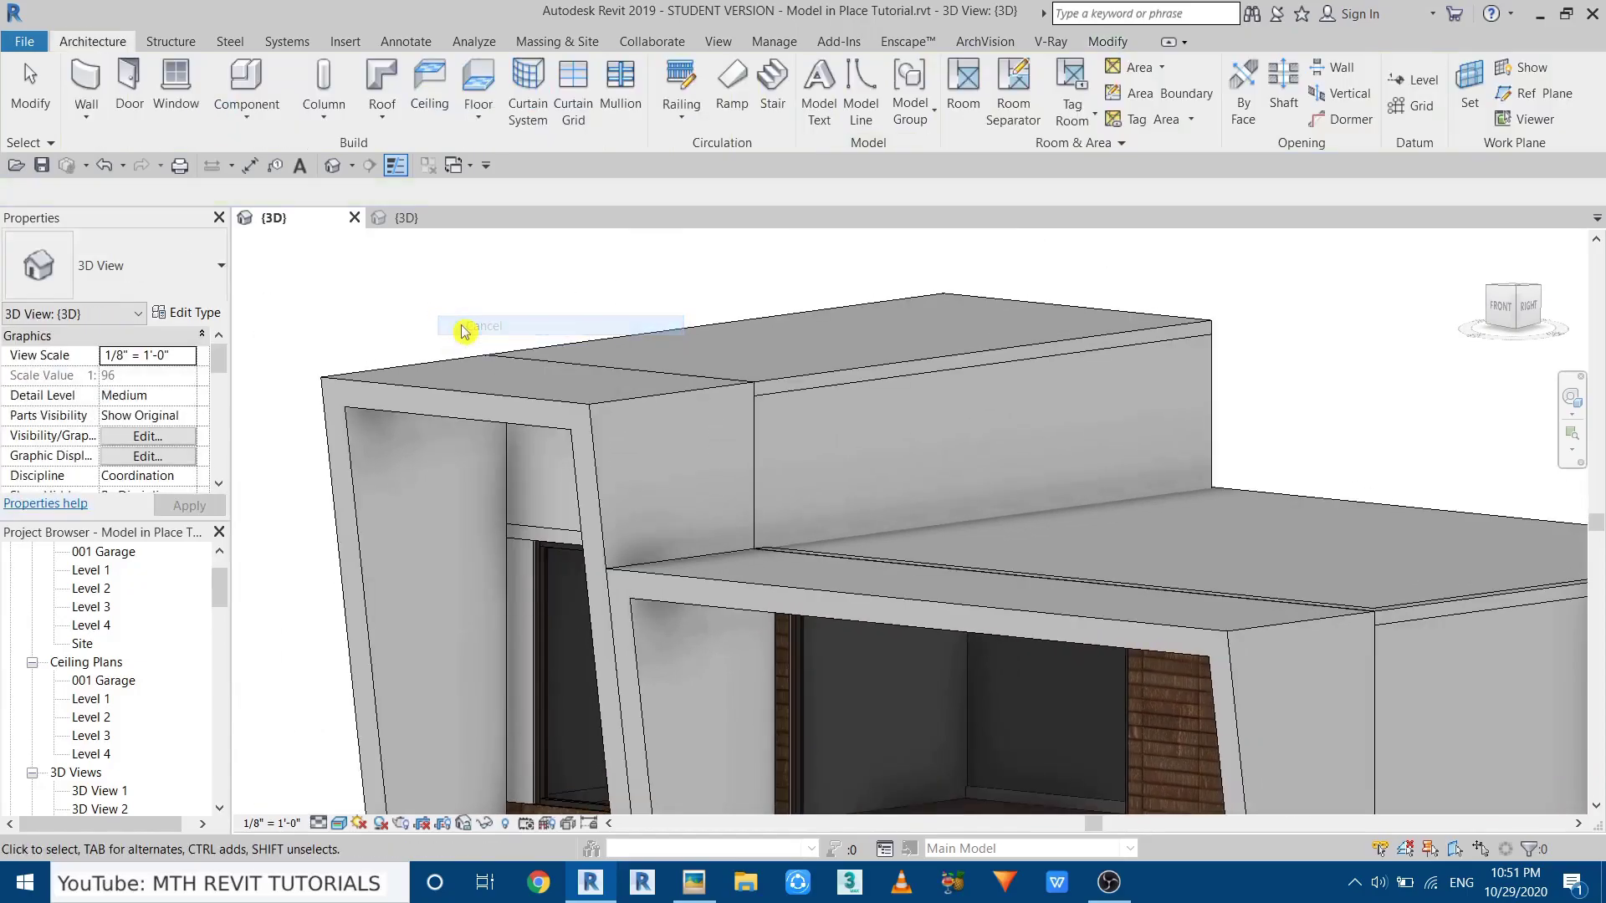
left_click(491, 398)
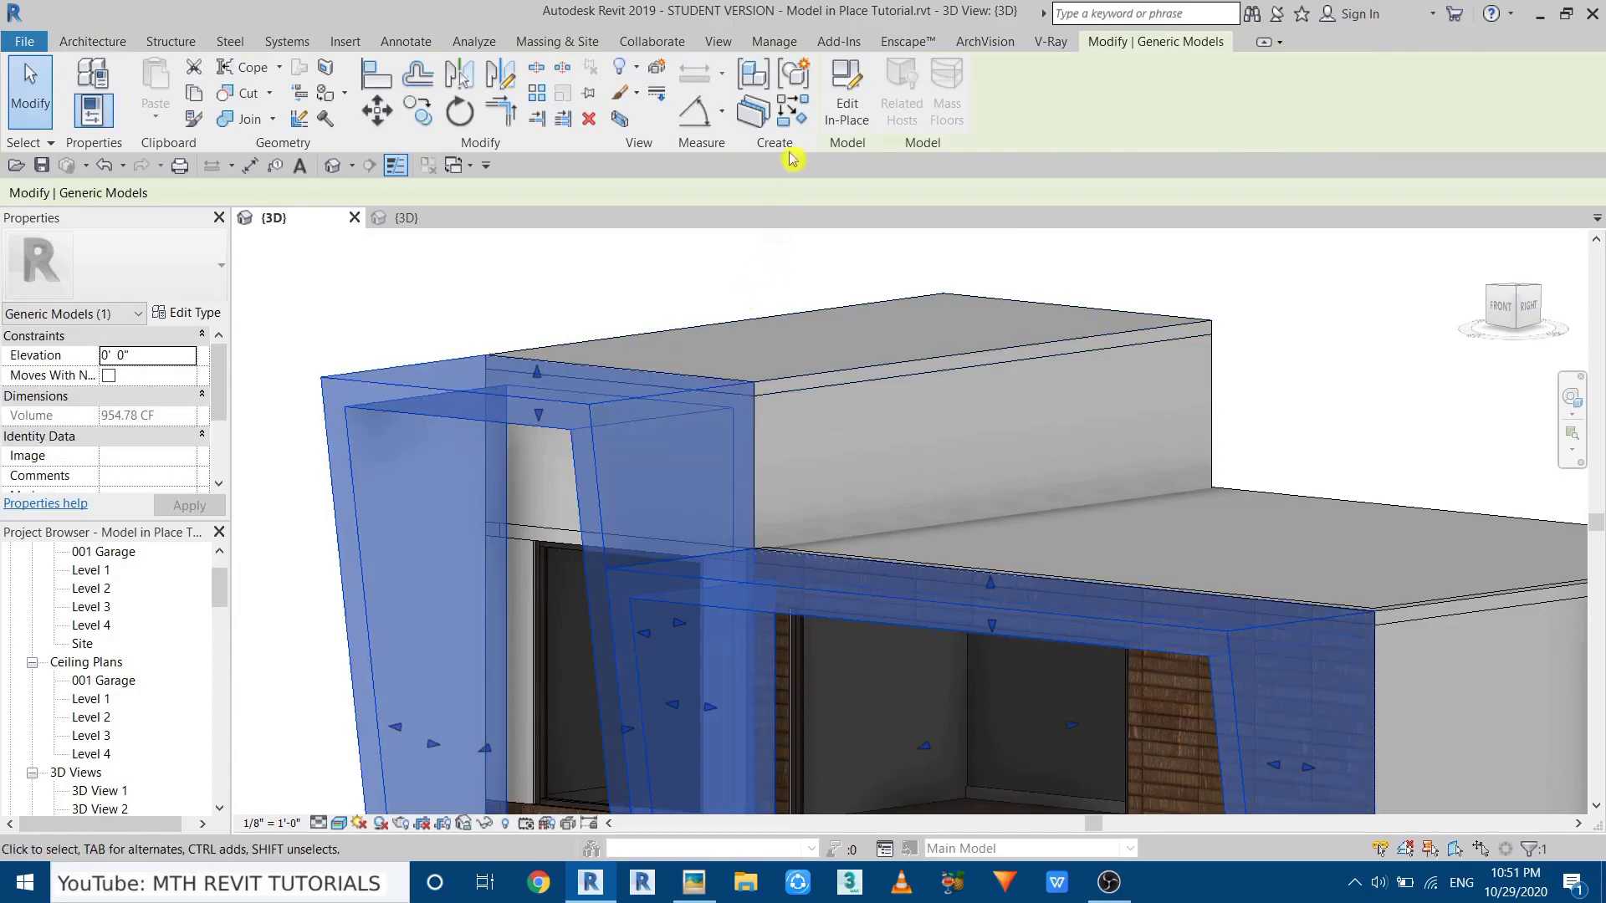
left_click(848, 101)
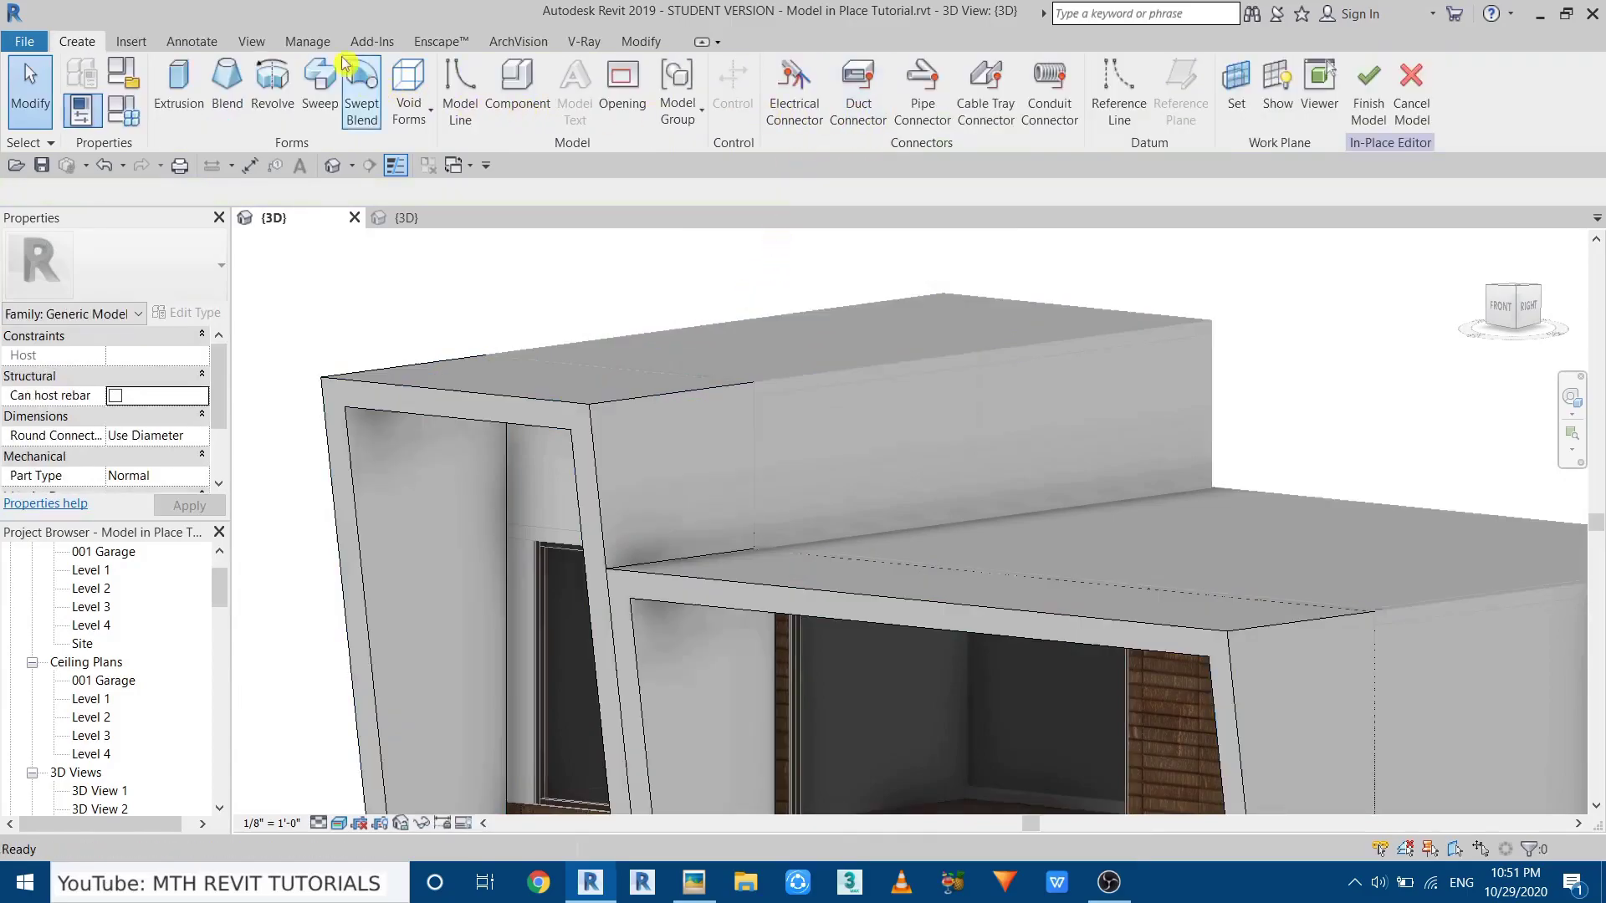
left_click(118, 82)
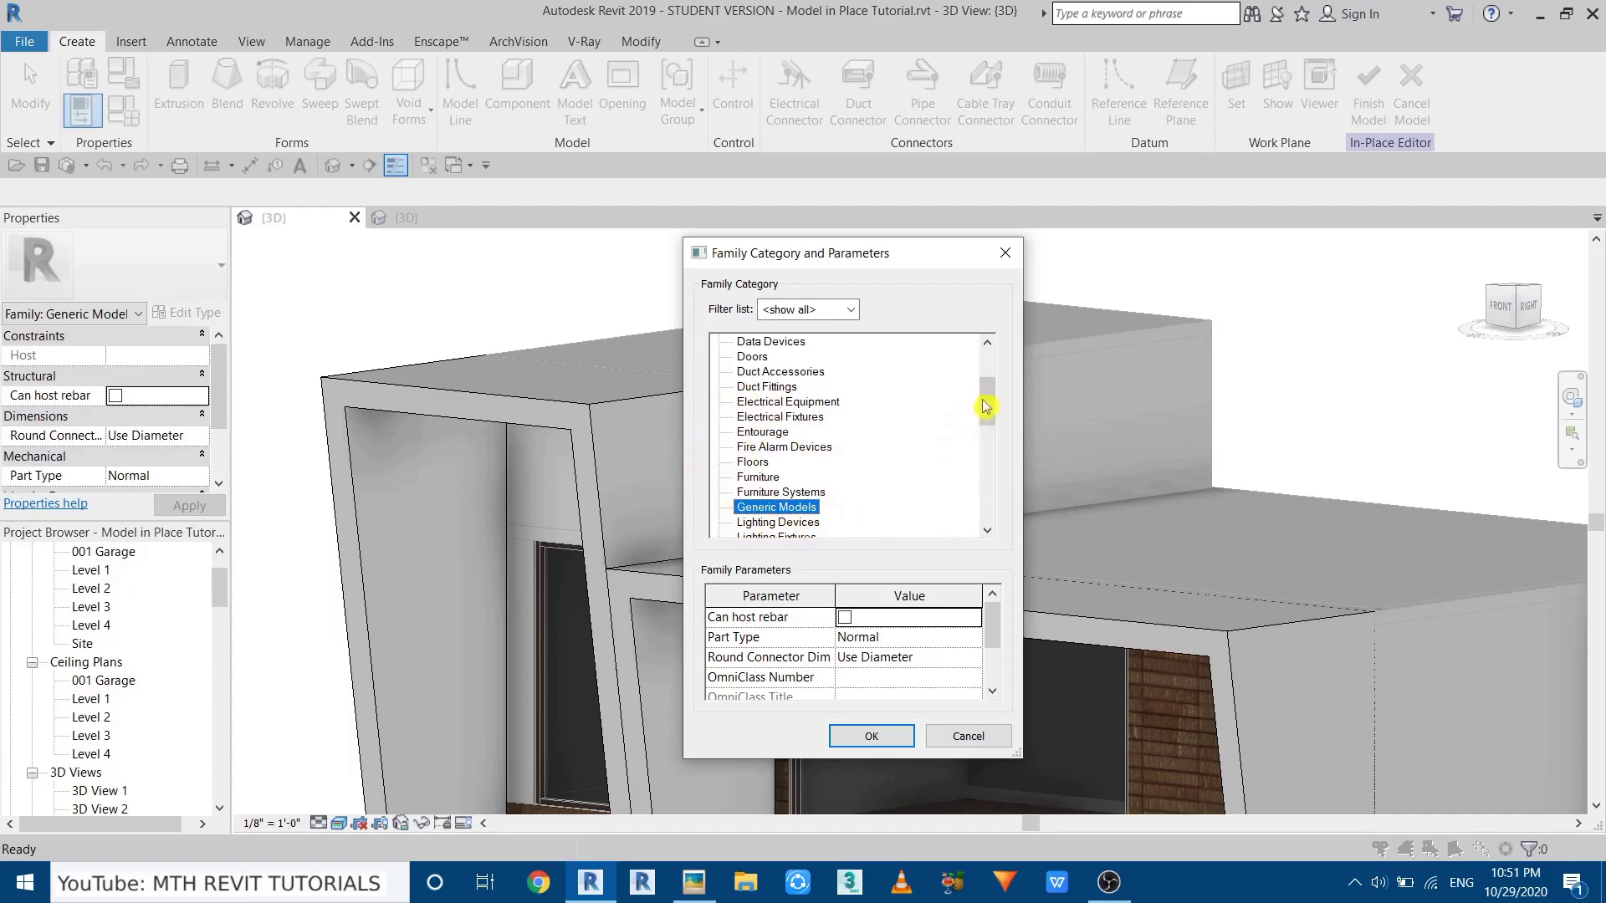
scroll(987, 393, "up", 2)
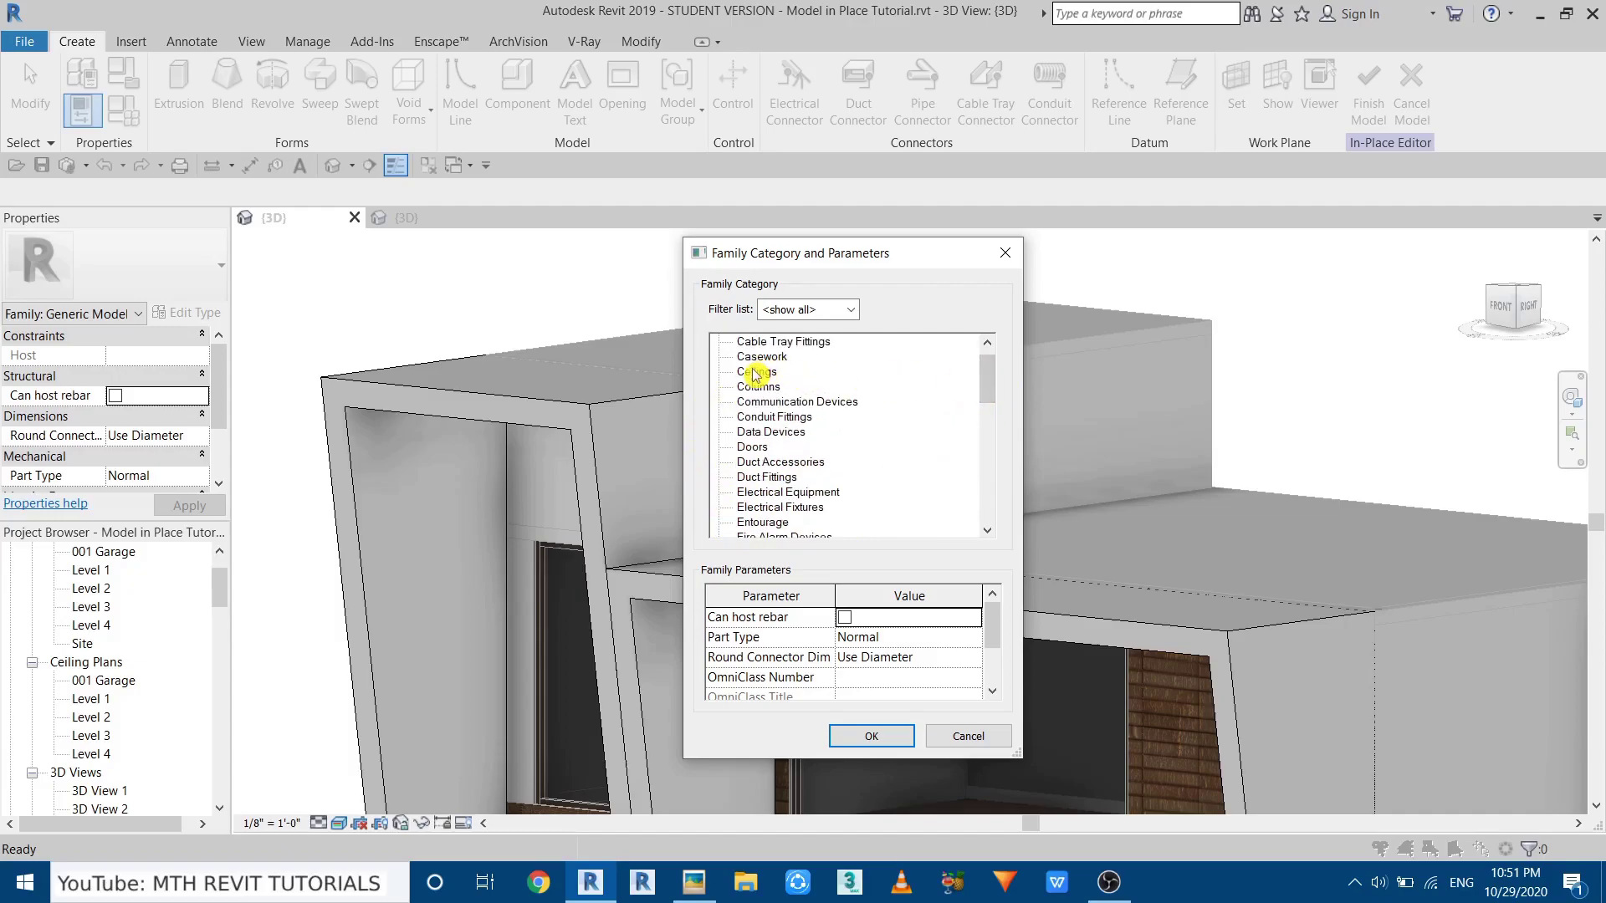
scroll(776, 382, "up", 1)
left_click(757, 388)
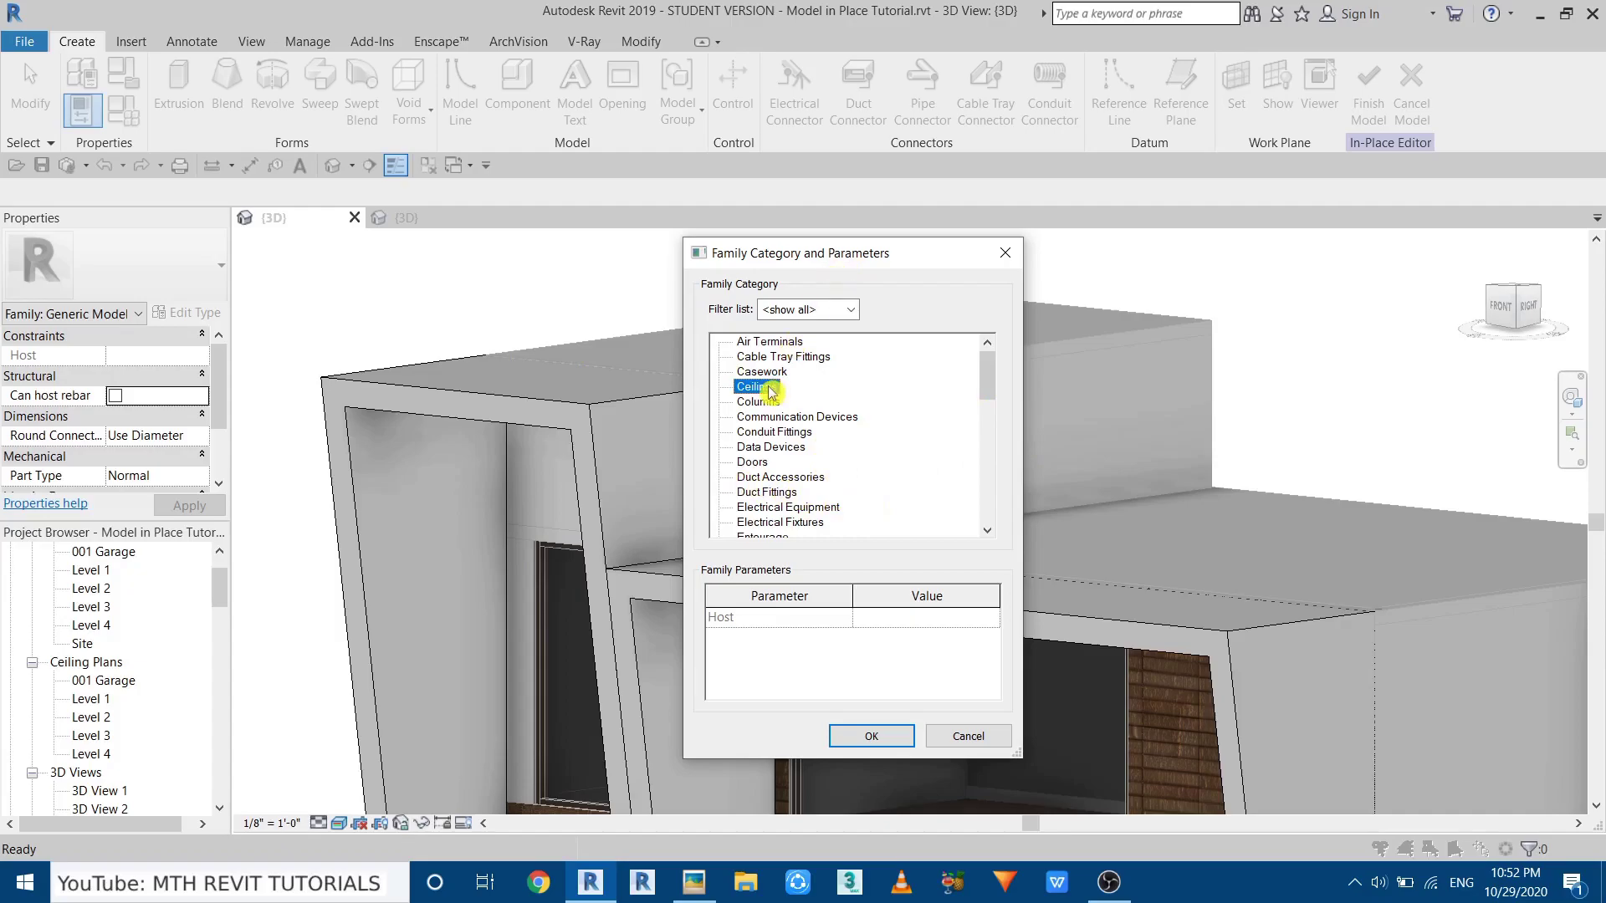
Confirm the Ceilings category and finish the in-place model.
left_click(870, 736)
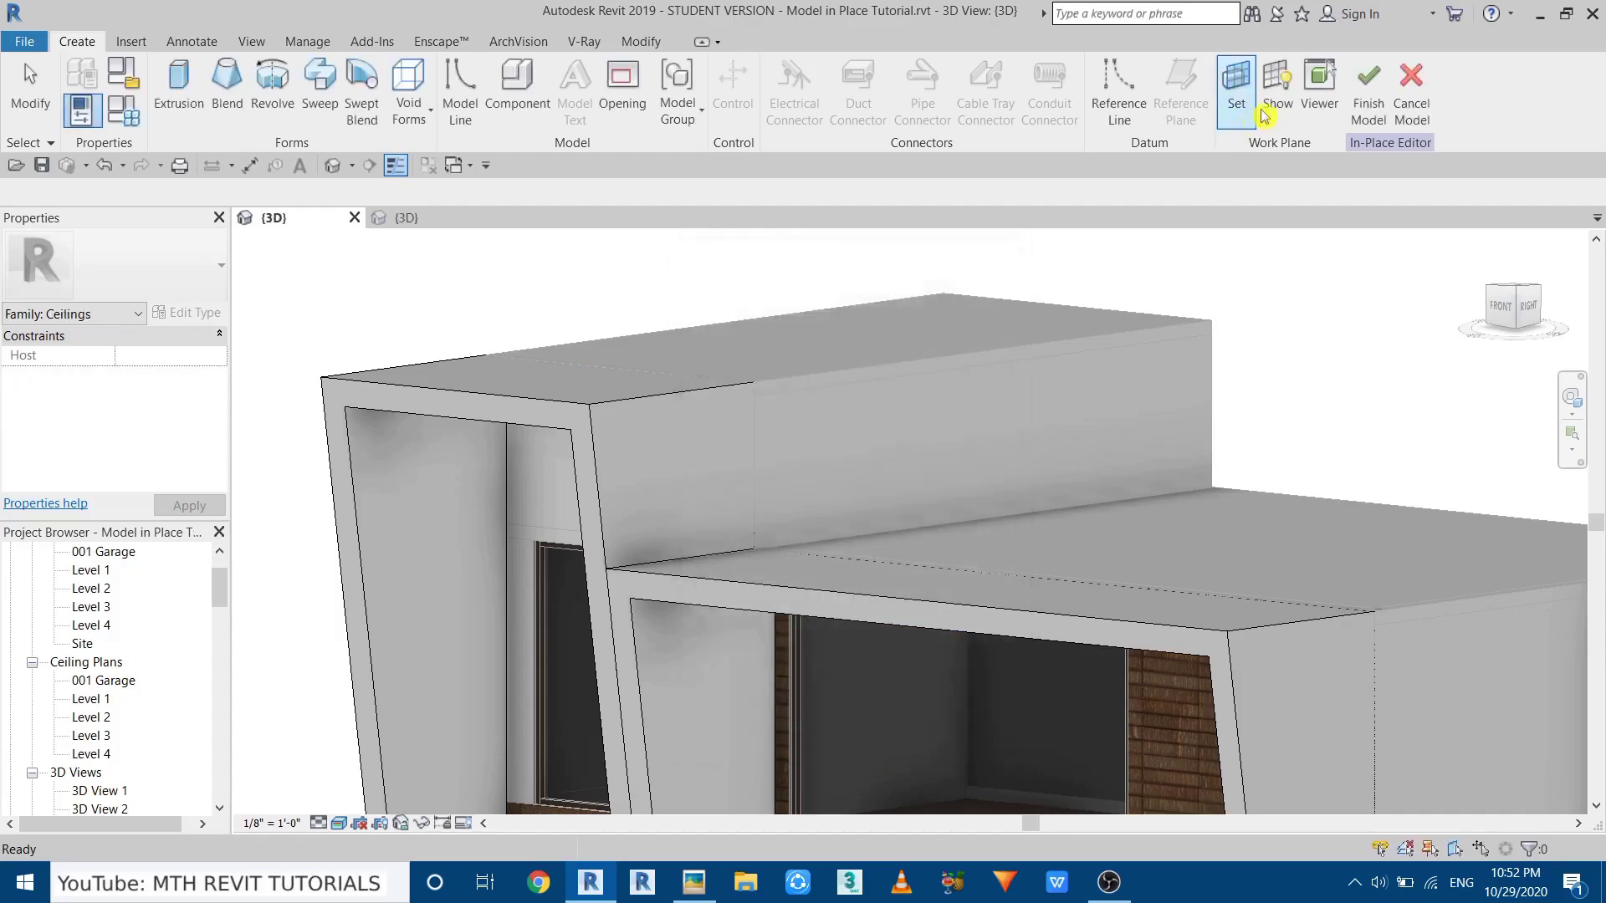
left_click(1368, 92)
left_click(377, 251)
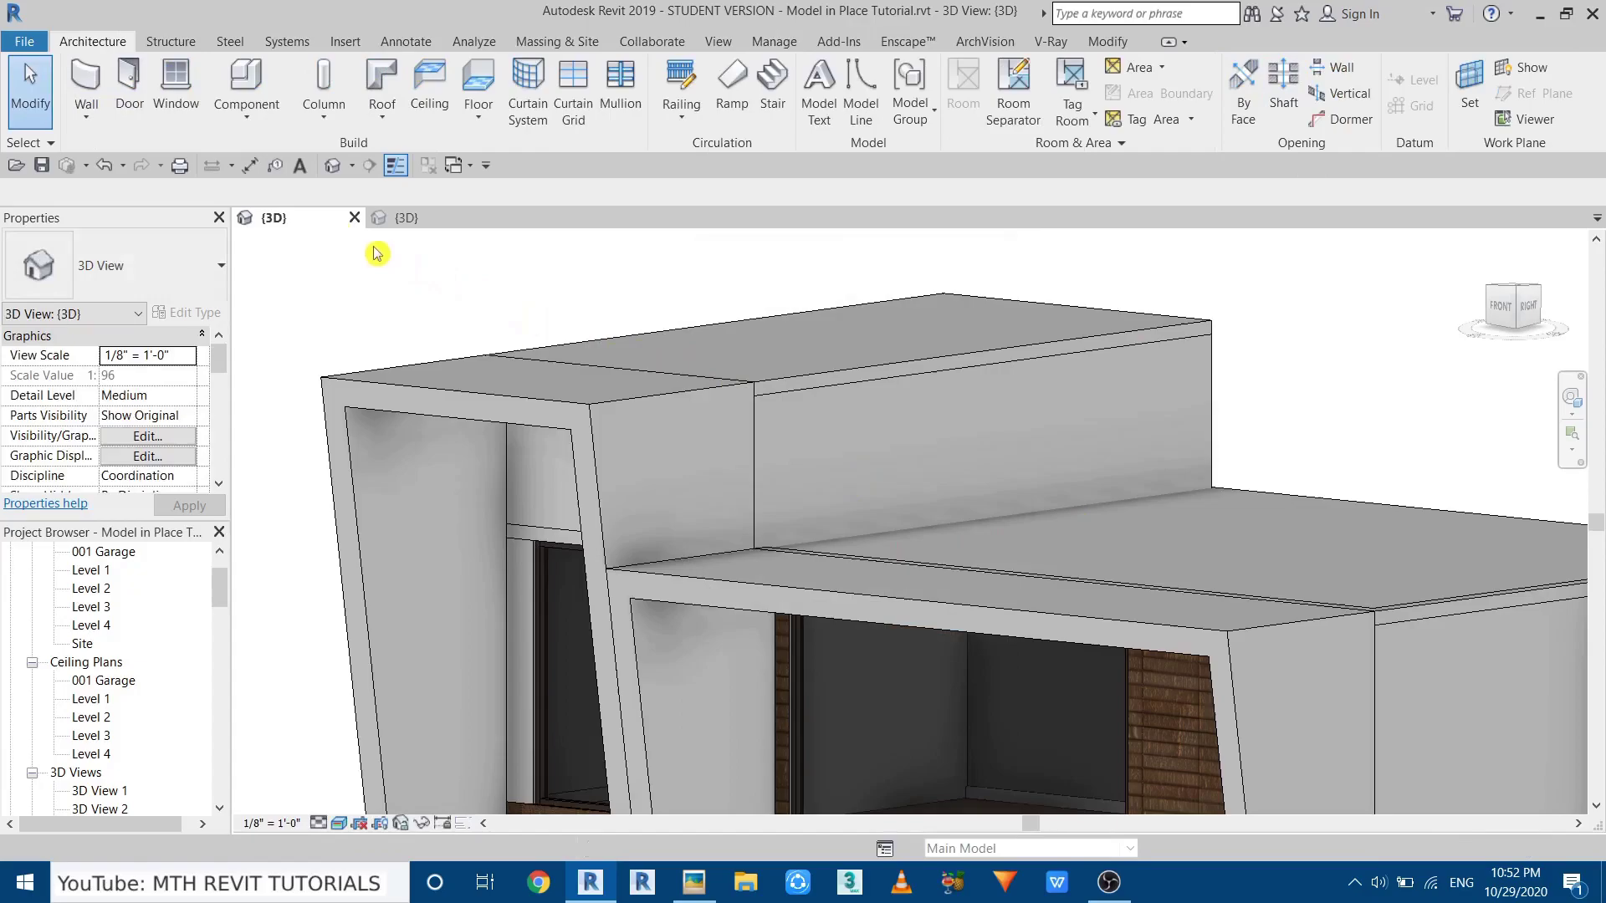
Hang a Pendant Light - Disk from the frame's ceiling underside, then stop placing lights.
left_click(244, 84)
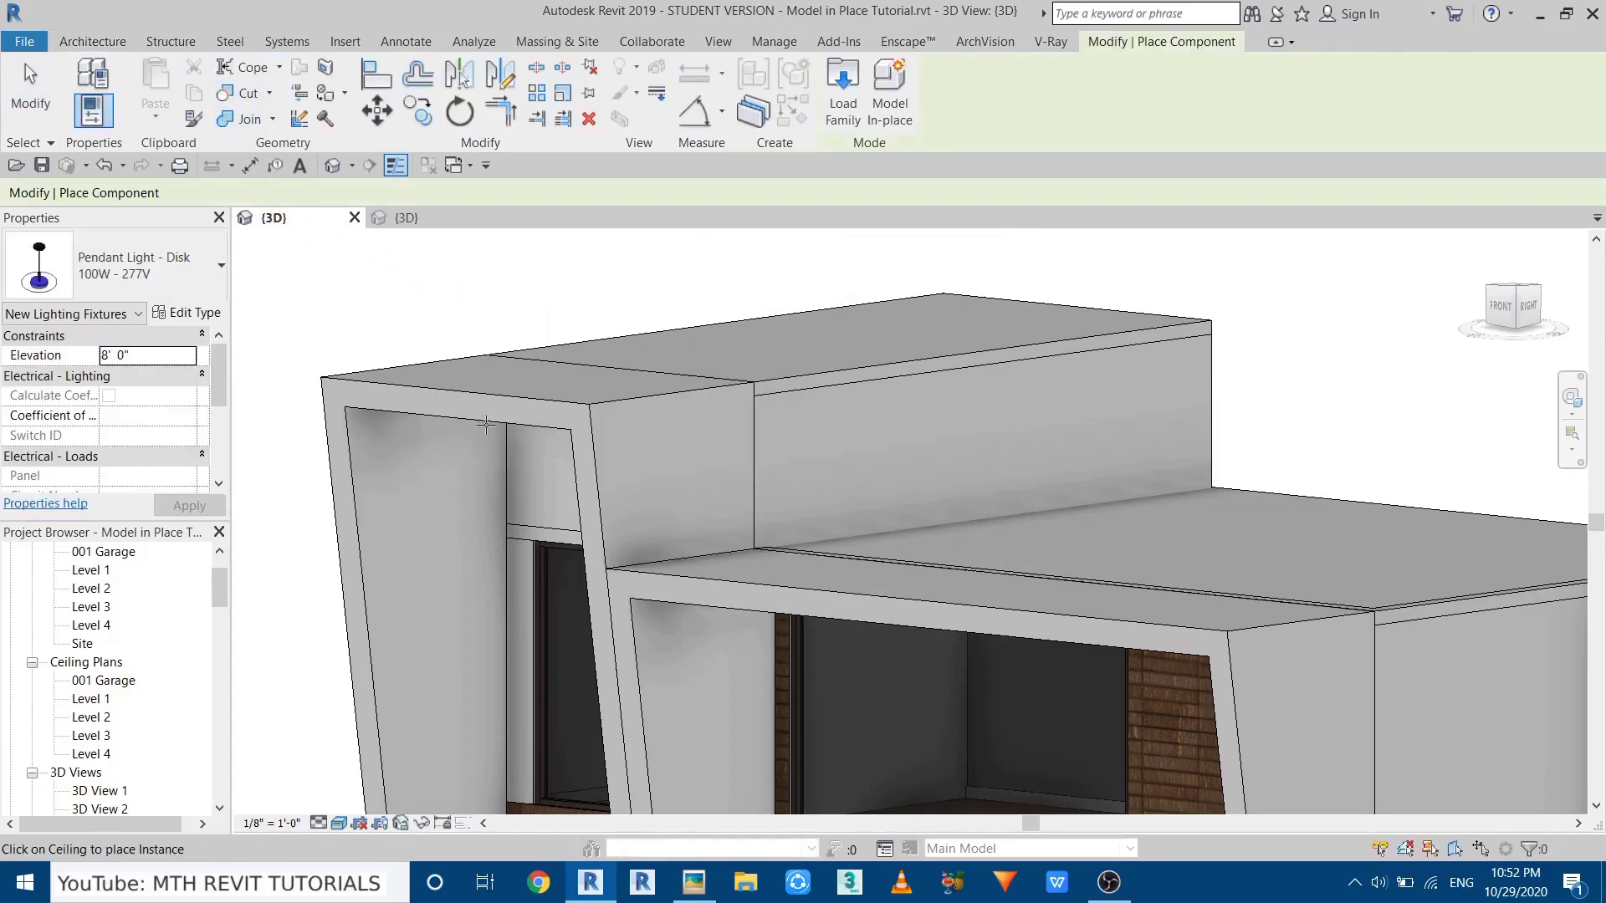
mouse_move(486, 425)
middle_mouse_down("shift")
mouse_move(459, 323)
mouse_move(445, 362)
mouse_move(506, 413)
middle_mouse_up("shift")
scroll(504, 414, "up", 2)
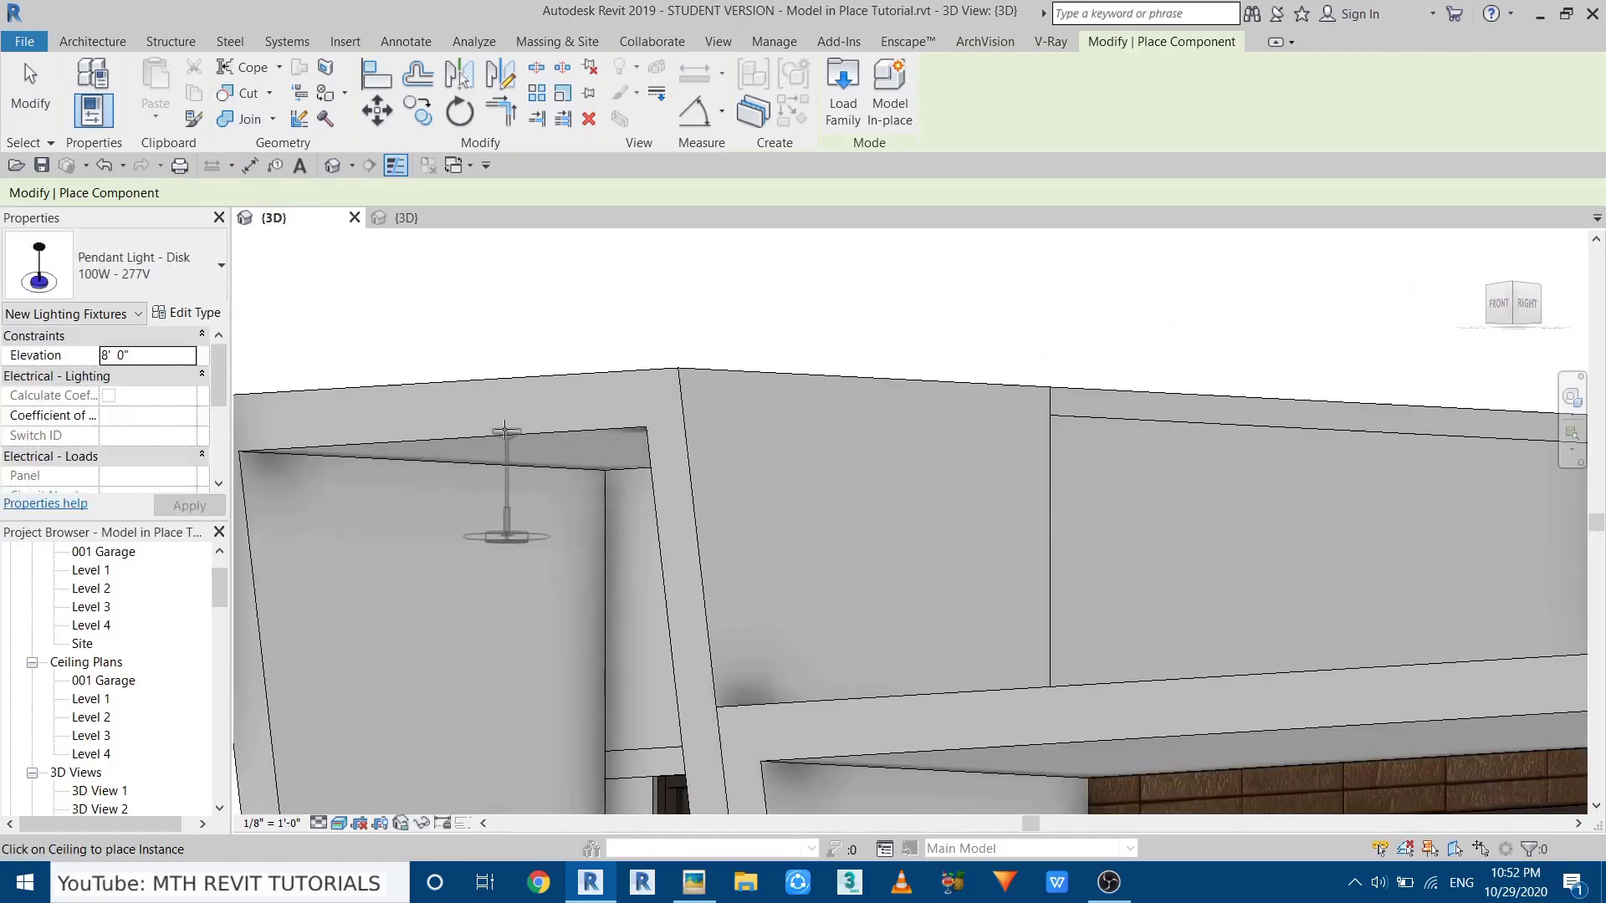
left_click(505, 431)
right_click(678, 334)
left_click(701, 347)
Orbit around the placed pendant light and back to the front of the house.
middle_click_drag(635, 456, 735, 466, "shift")
scroll(630, 526, "up", 2)
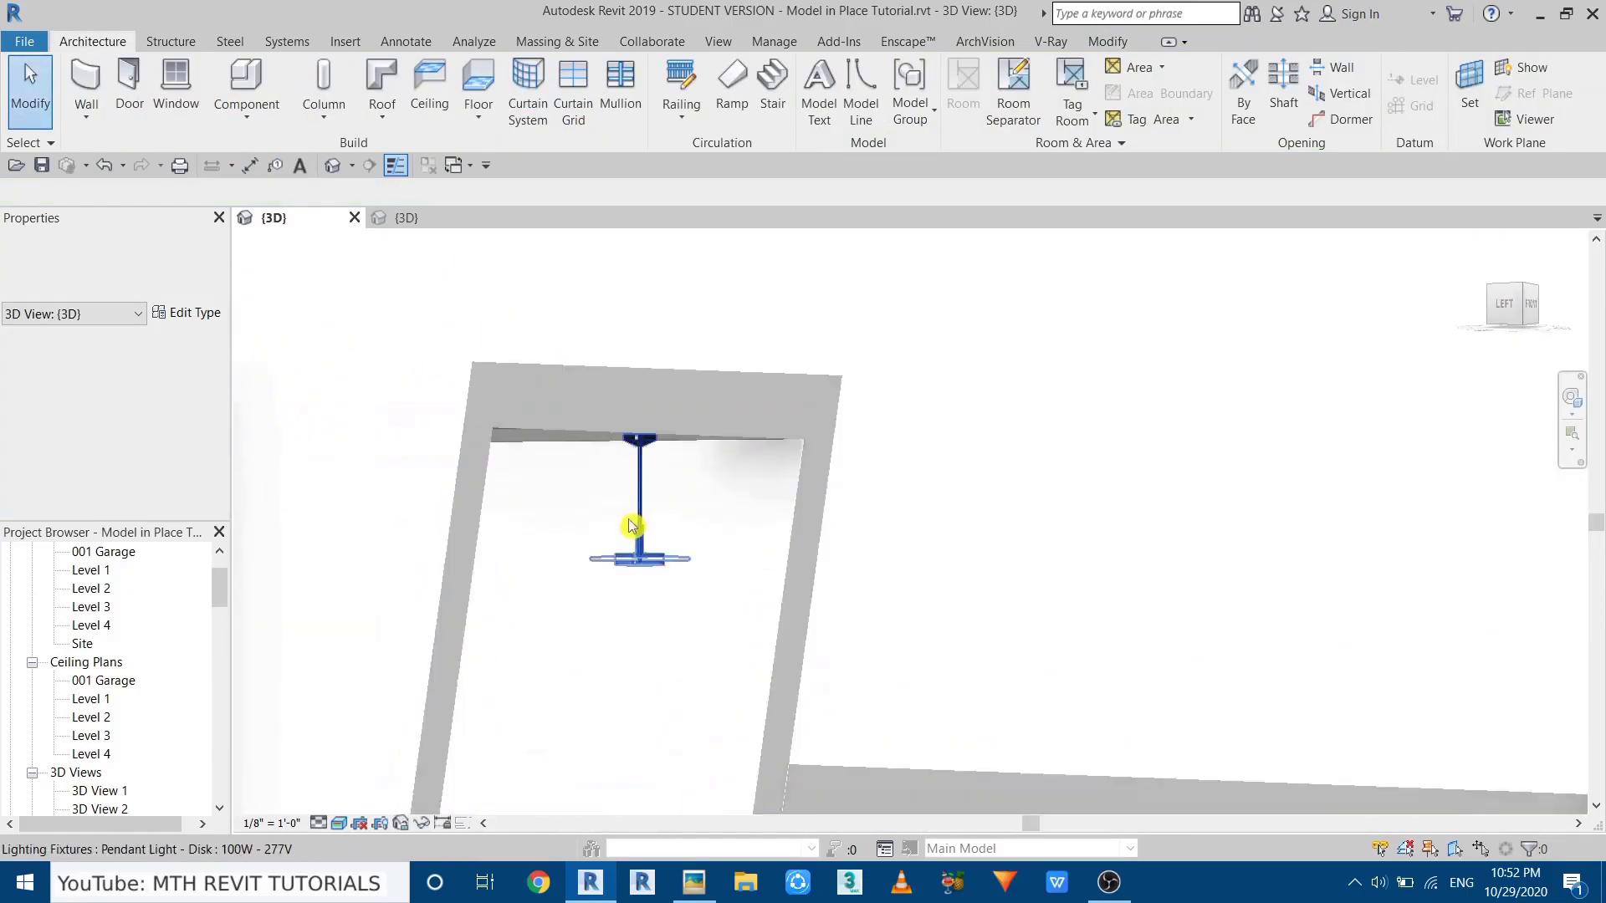
middle_click_drag(631, 527, 619, 502, "shift")
scroll(619, 502, "down", 3)
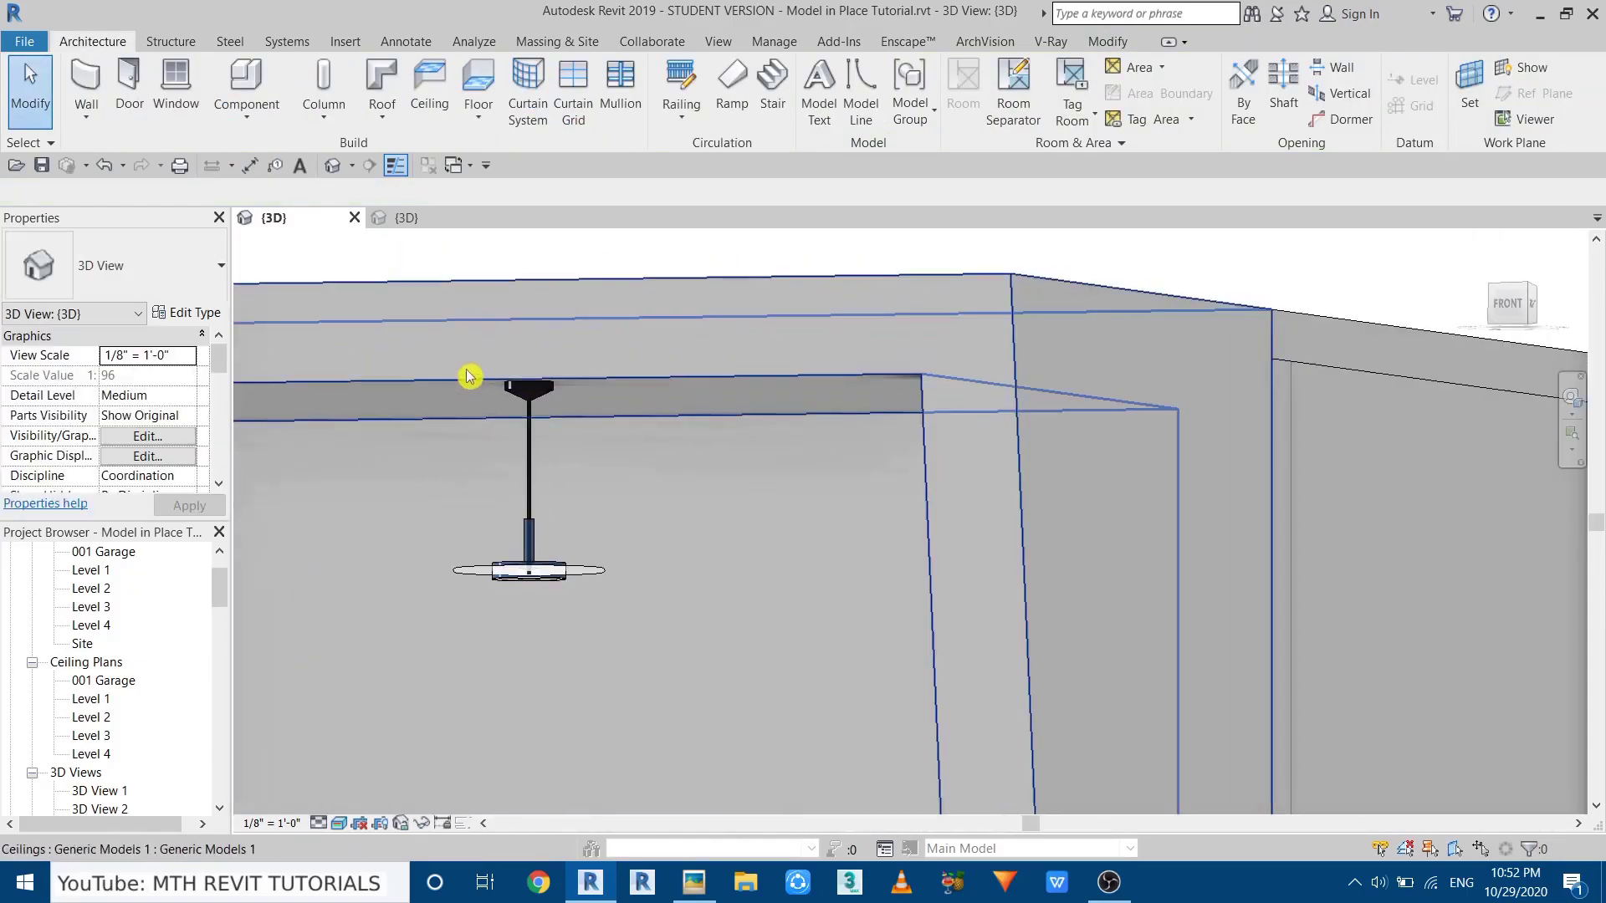
middle_click_drag(466, 373, 652, 517, "shift")
left_click(246, 79)
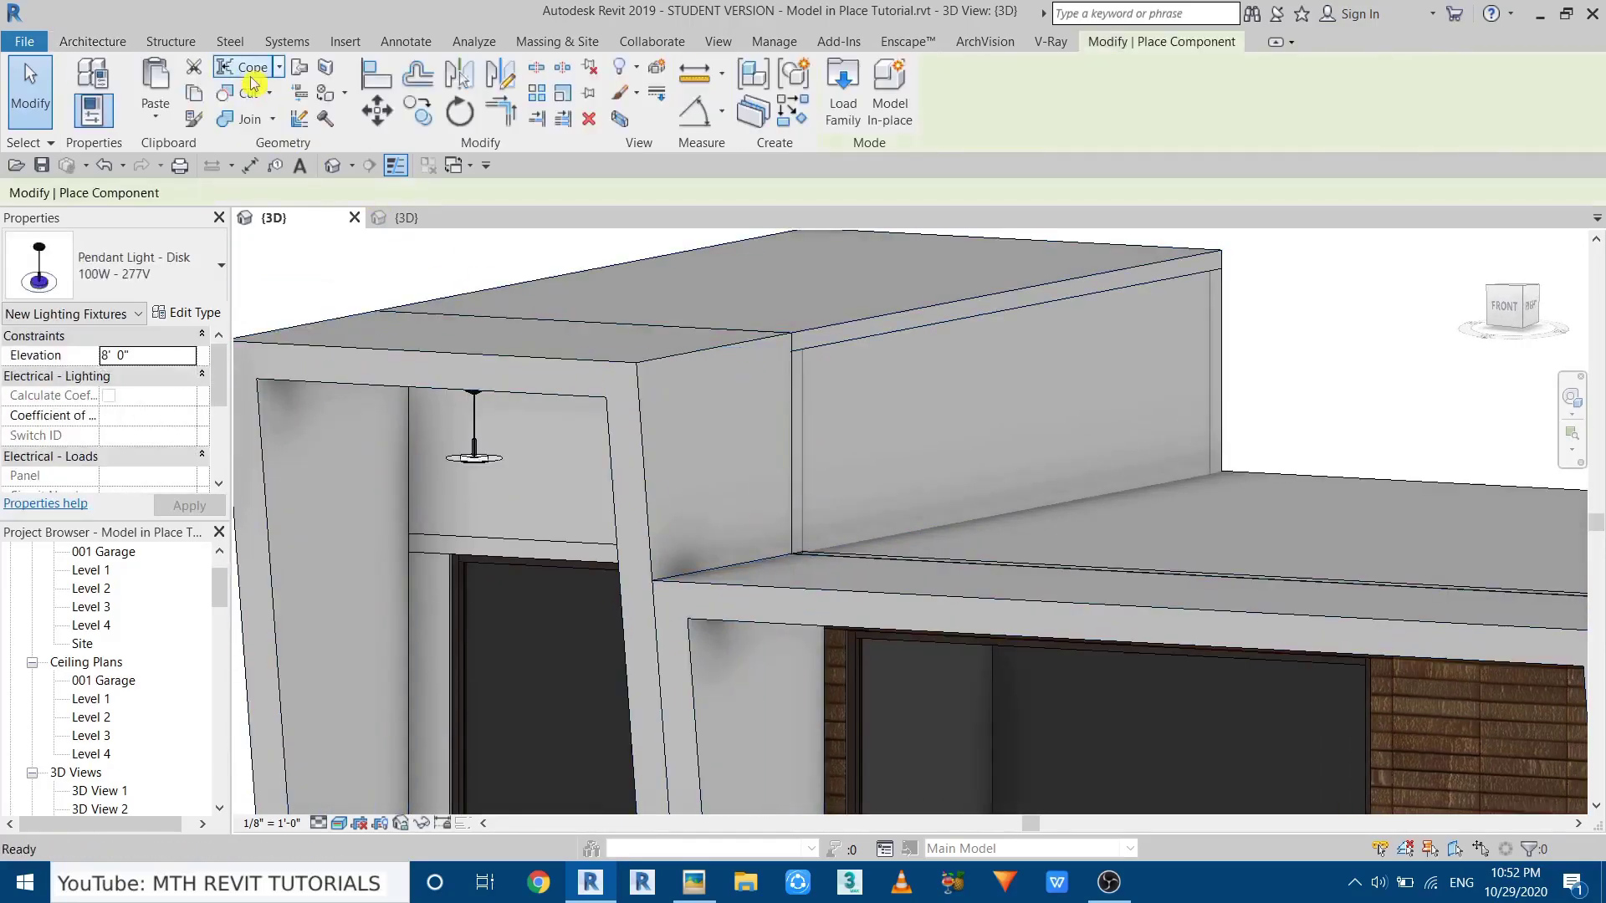
Load the Downlight - Round - LED family and choose the LED15FM12-W120 type.
left_click(837, 109)
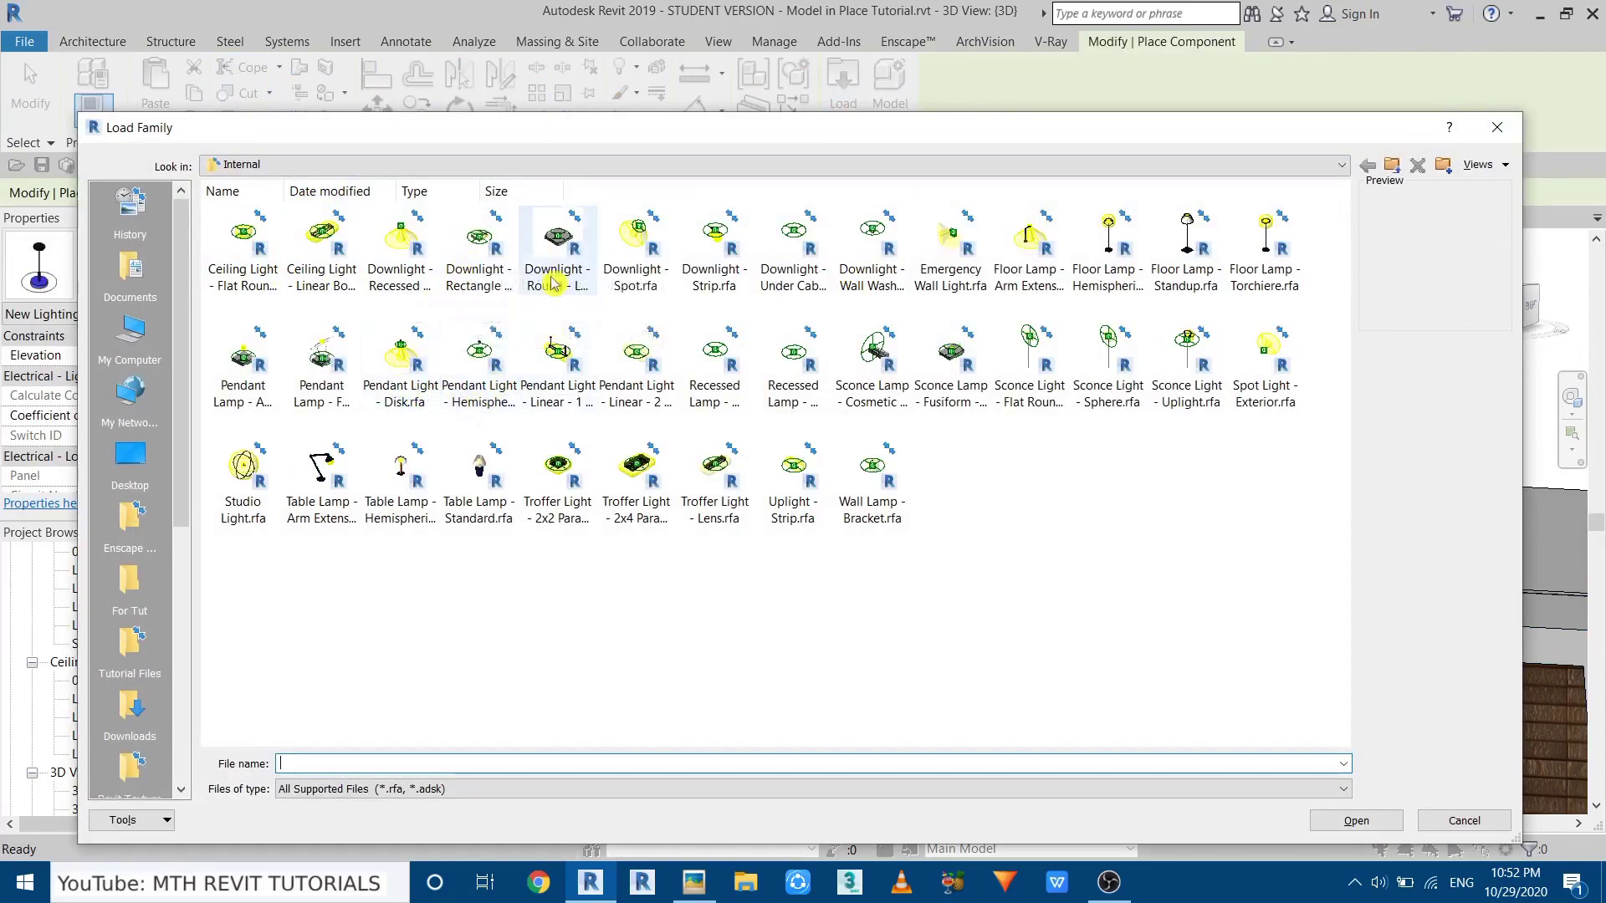
double_click(556, 243)
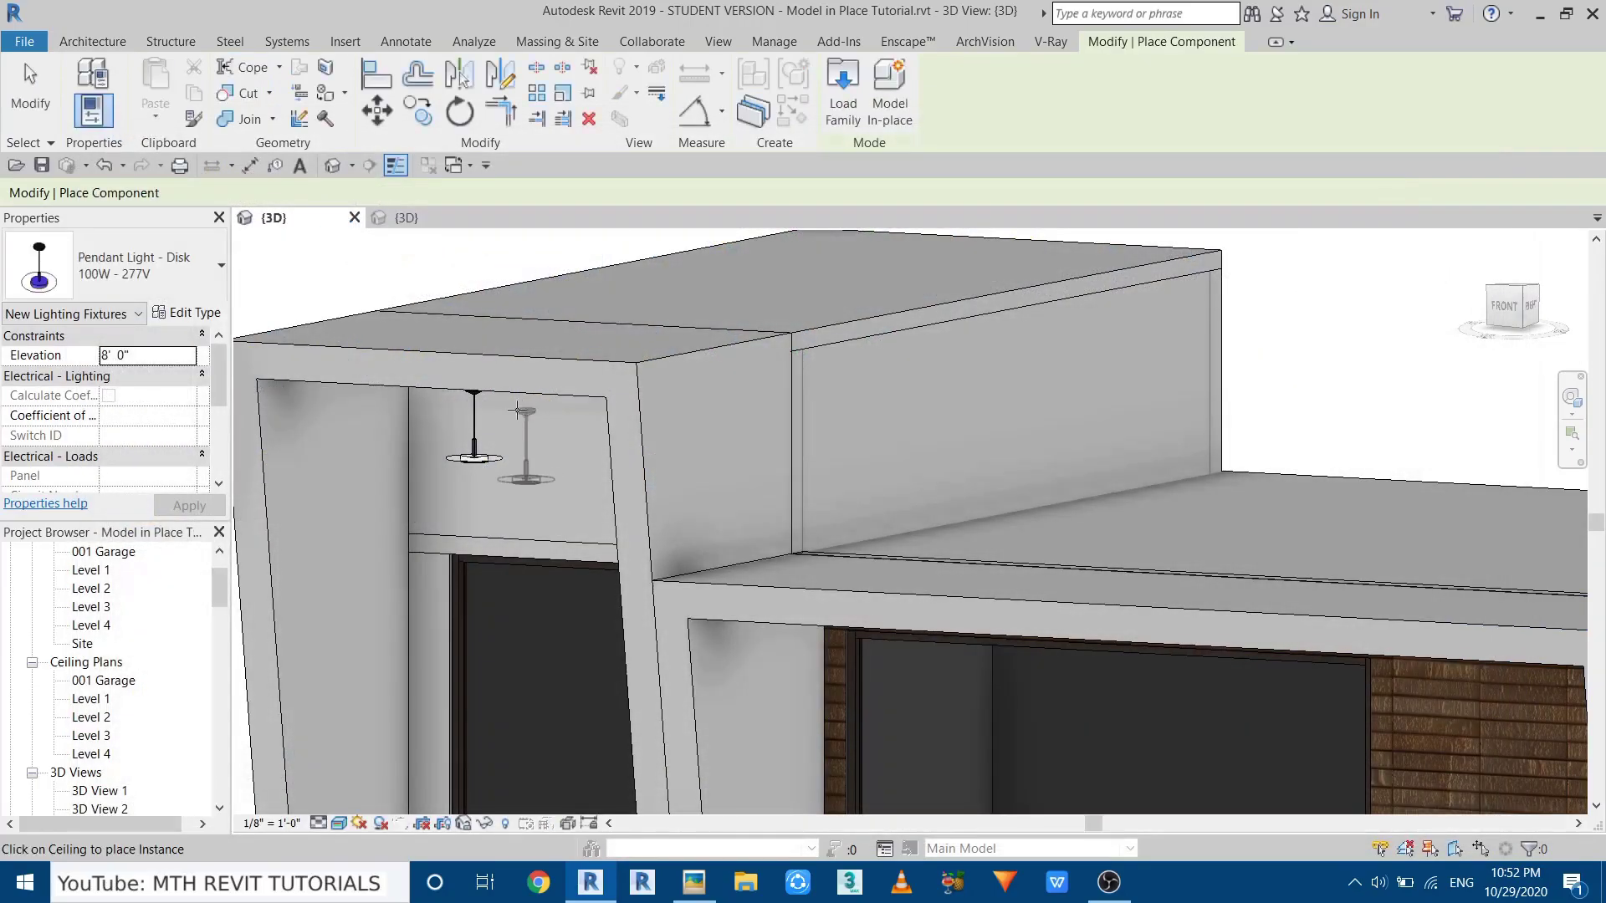
left_click(34, 295)
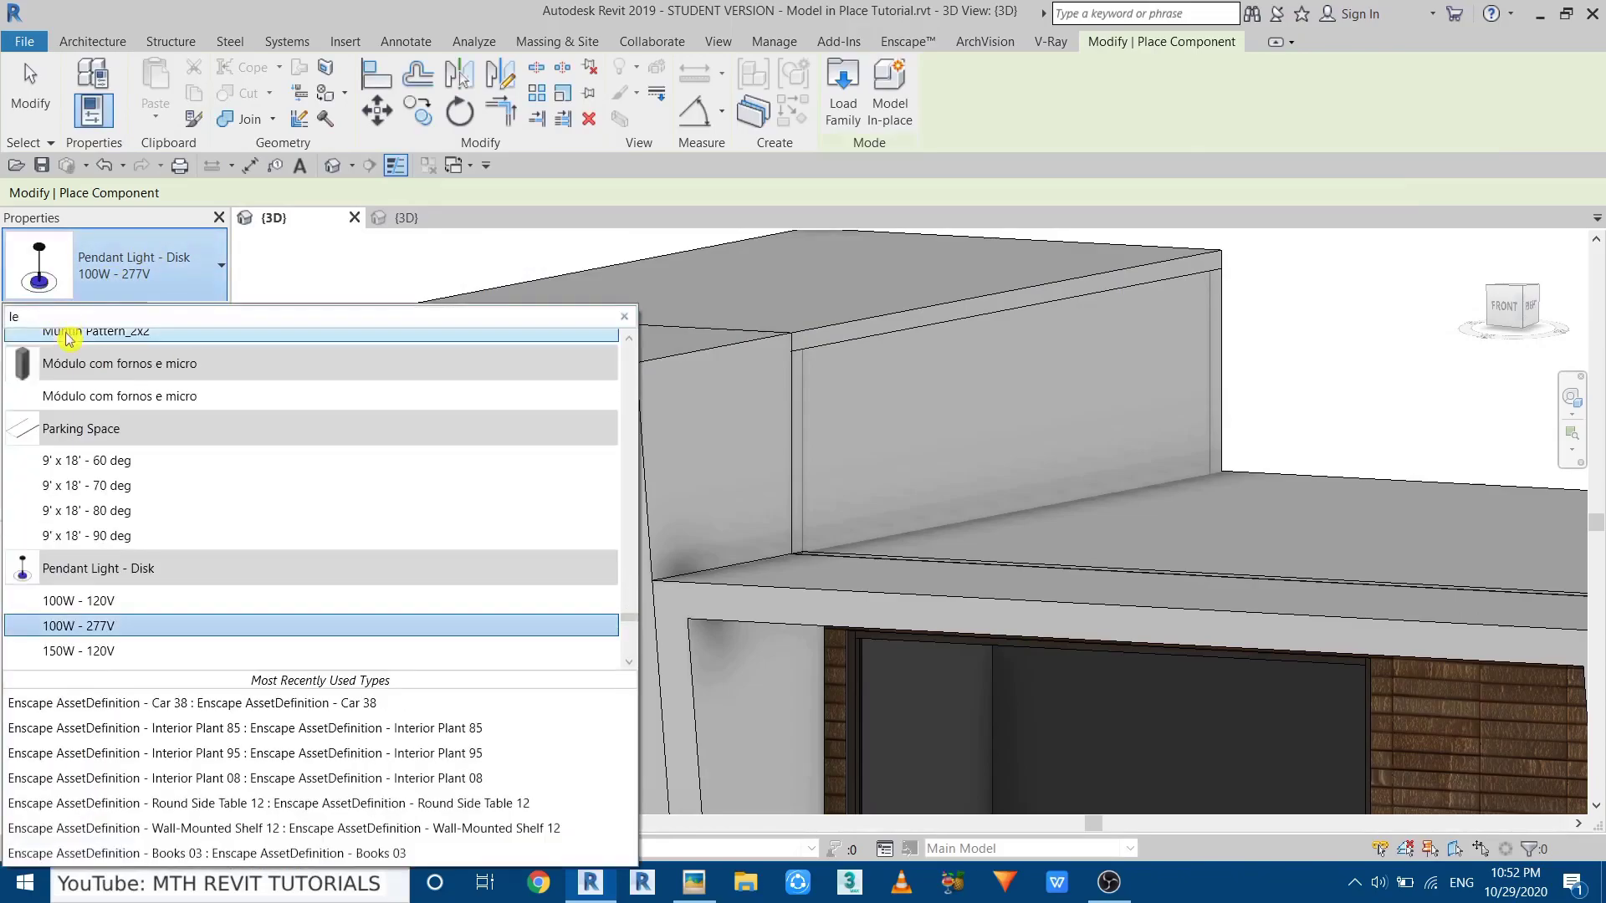
type("le")
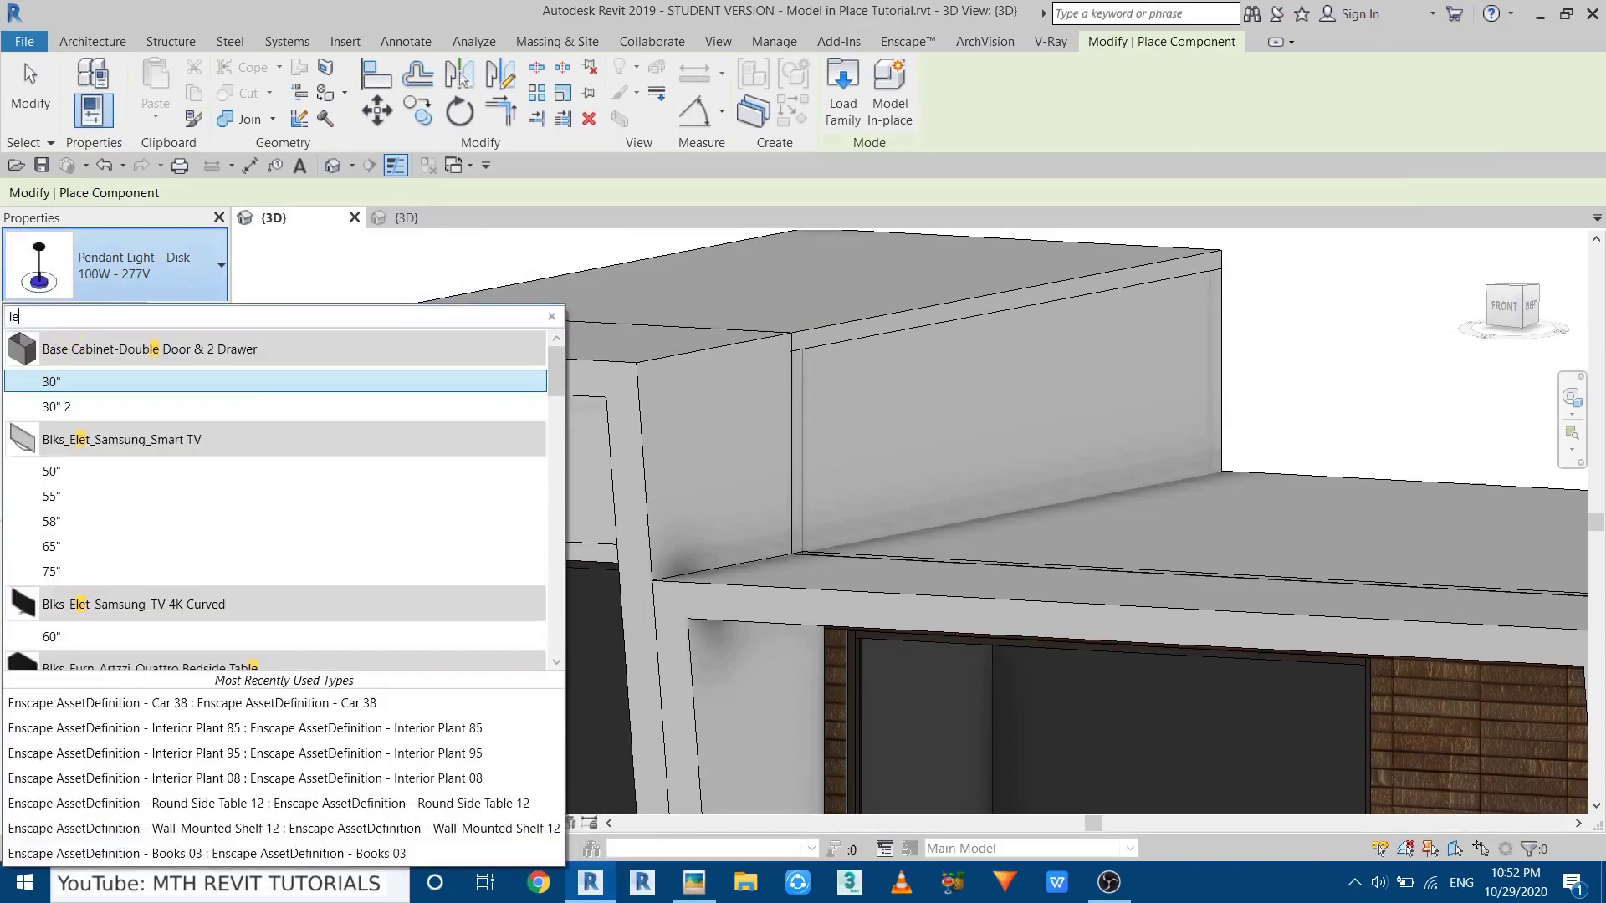
type("d")
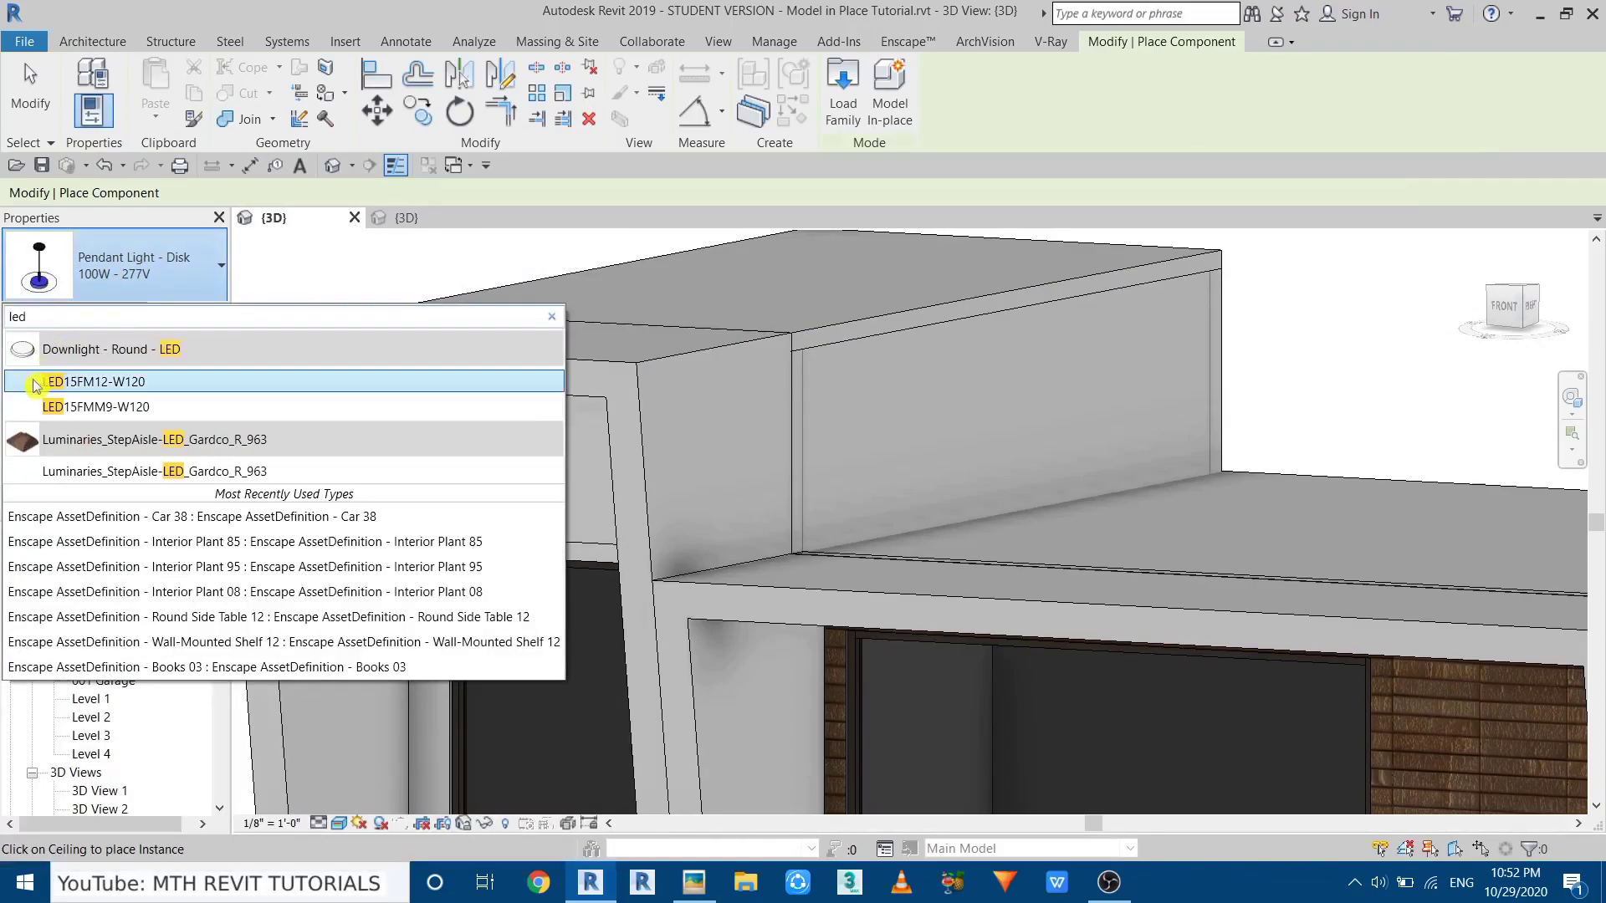
left_click(125, 382)
Place the LED downlight on the frame extrusion's underside, then end placement.
middle_click_drag(334, 394, 574, 448, "shift")
scroll(573, 448, "up", 5)
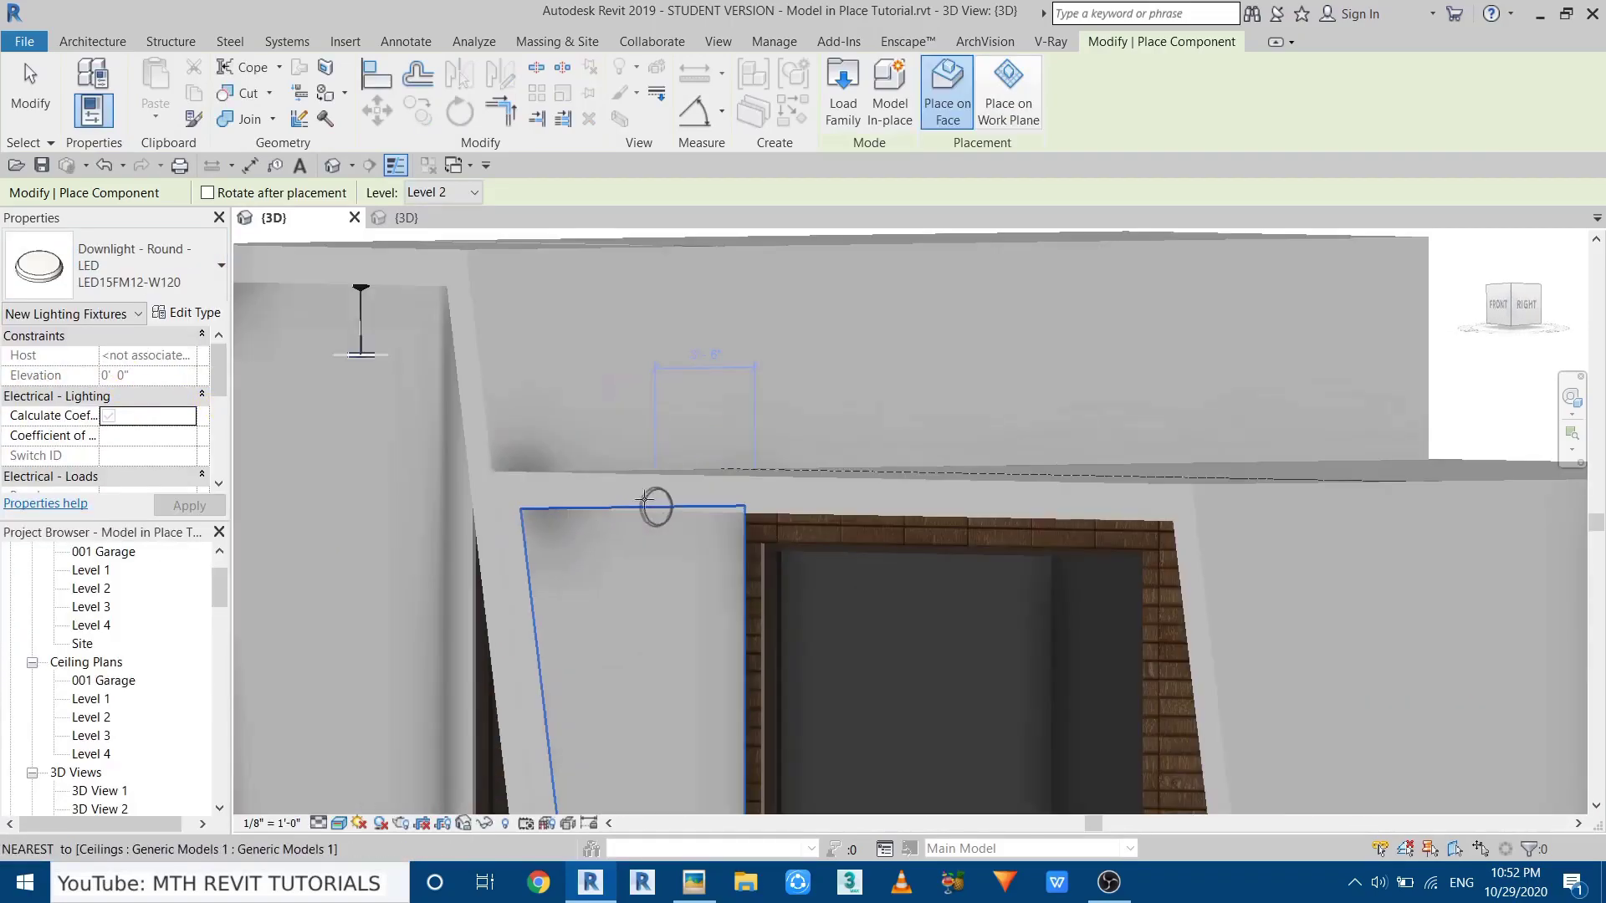
middle_click_drag(656, 502, 612, 485, "shift")
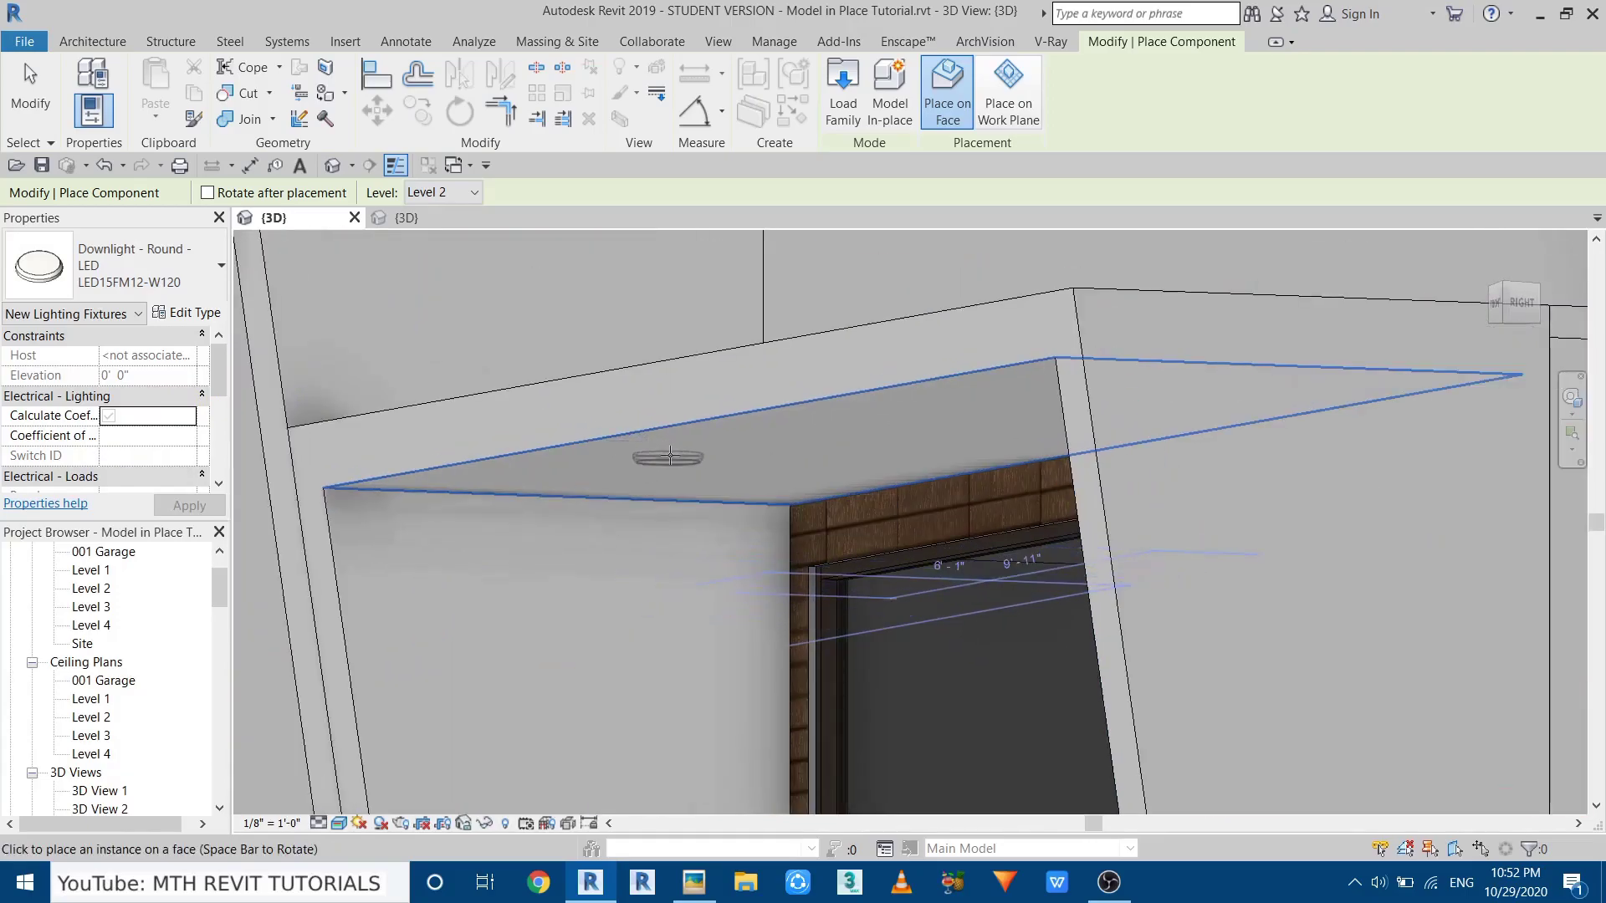
left_click(674, 459)
right_click(609, 360)
left_click(627, 376)
scroll(616, 376, "down", 4)
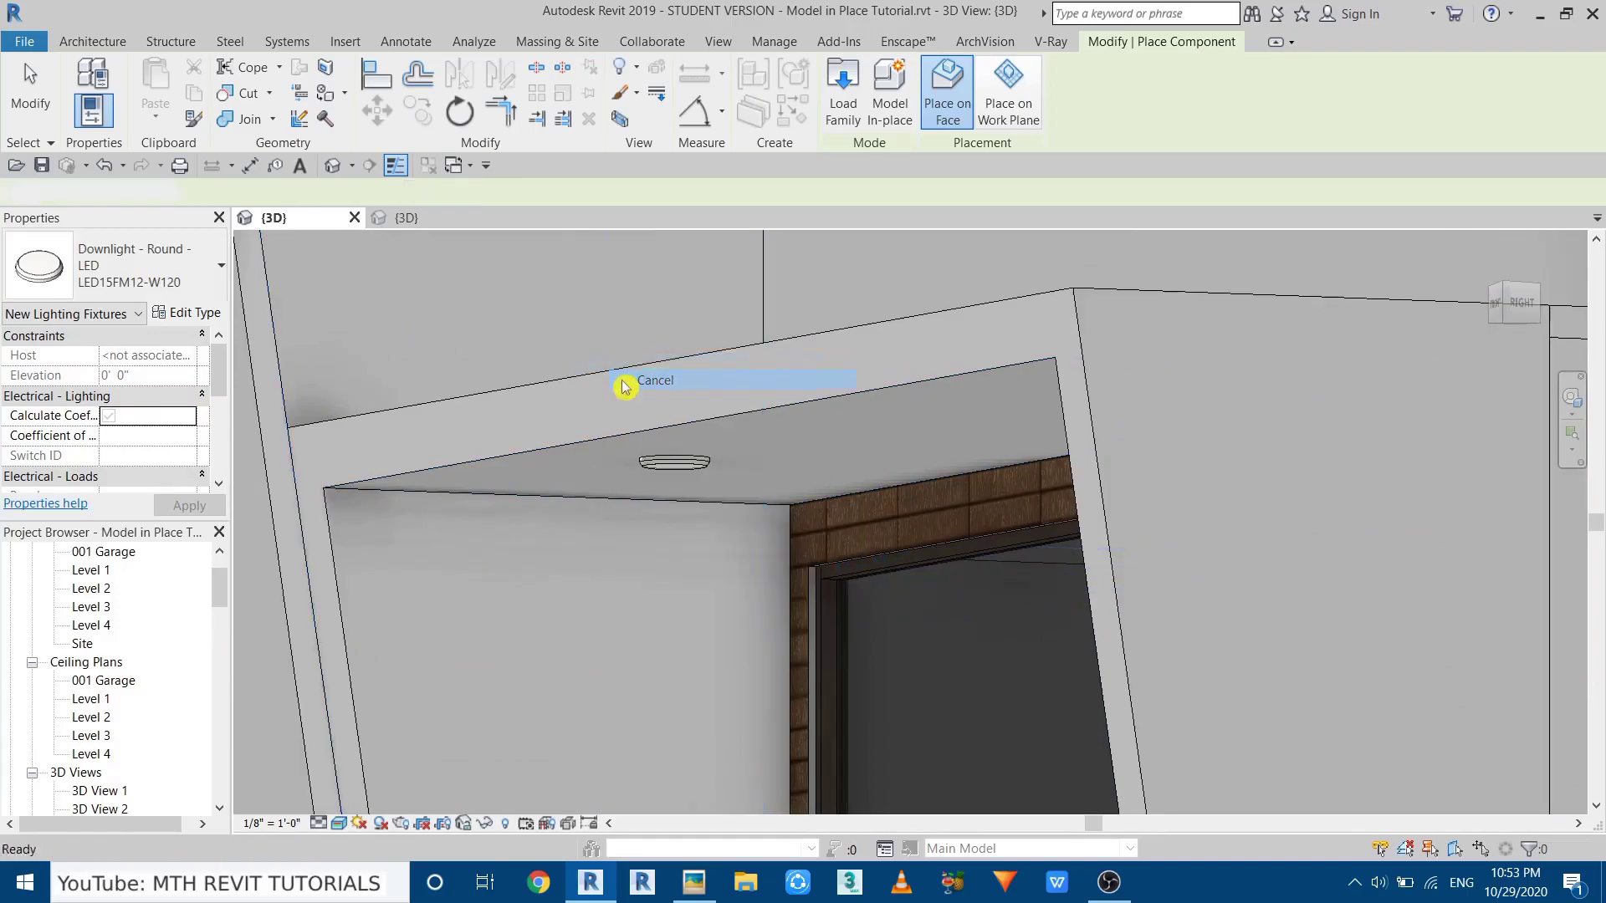
middle_click_drag(616, 376, 681, 466, "shift")
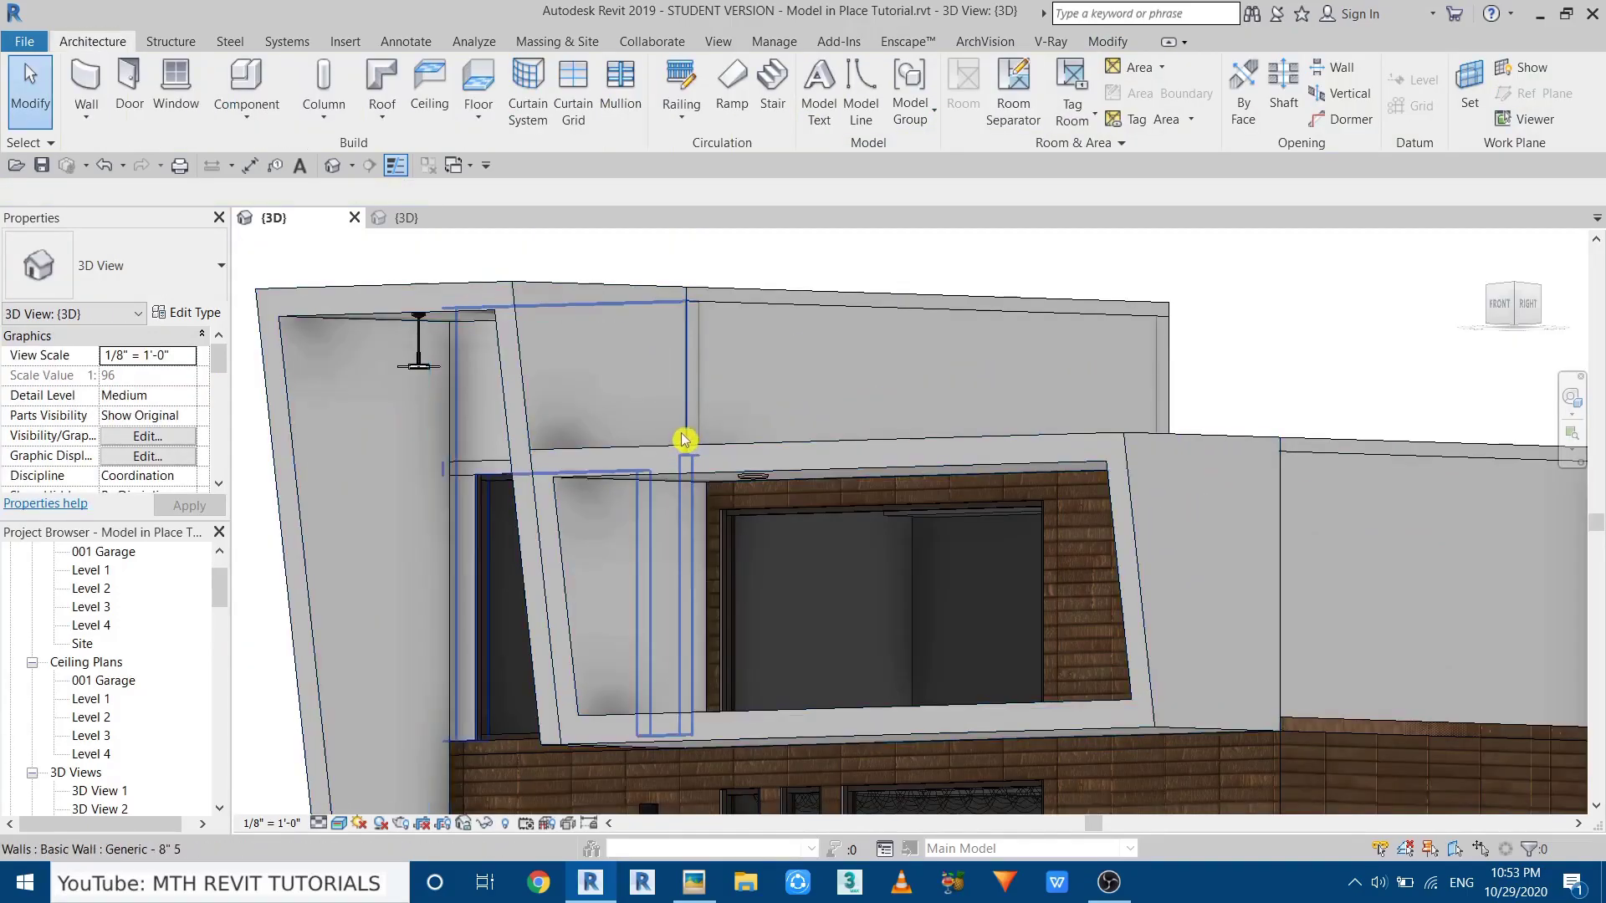
View the Final (1).jpg pool render full screen, zooming and panning along the pool, then close it.
left_click(693, 882)
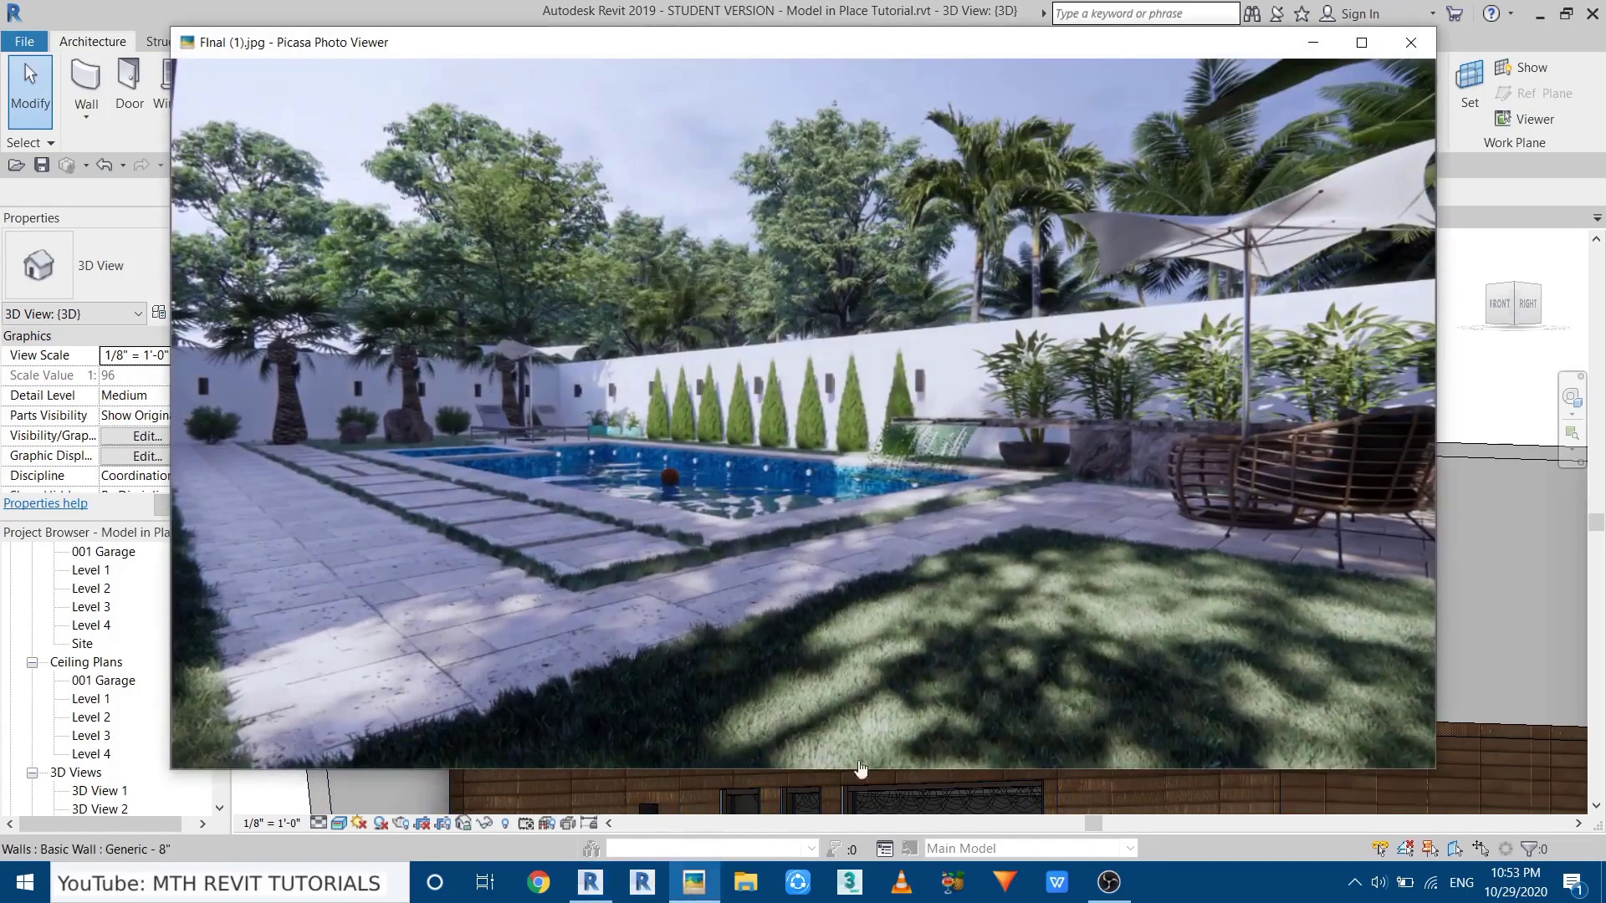
left_click(1361, 42)
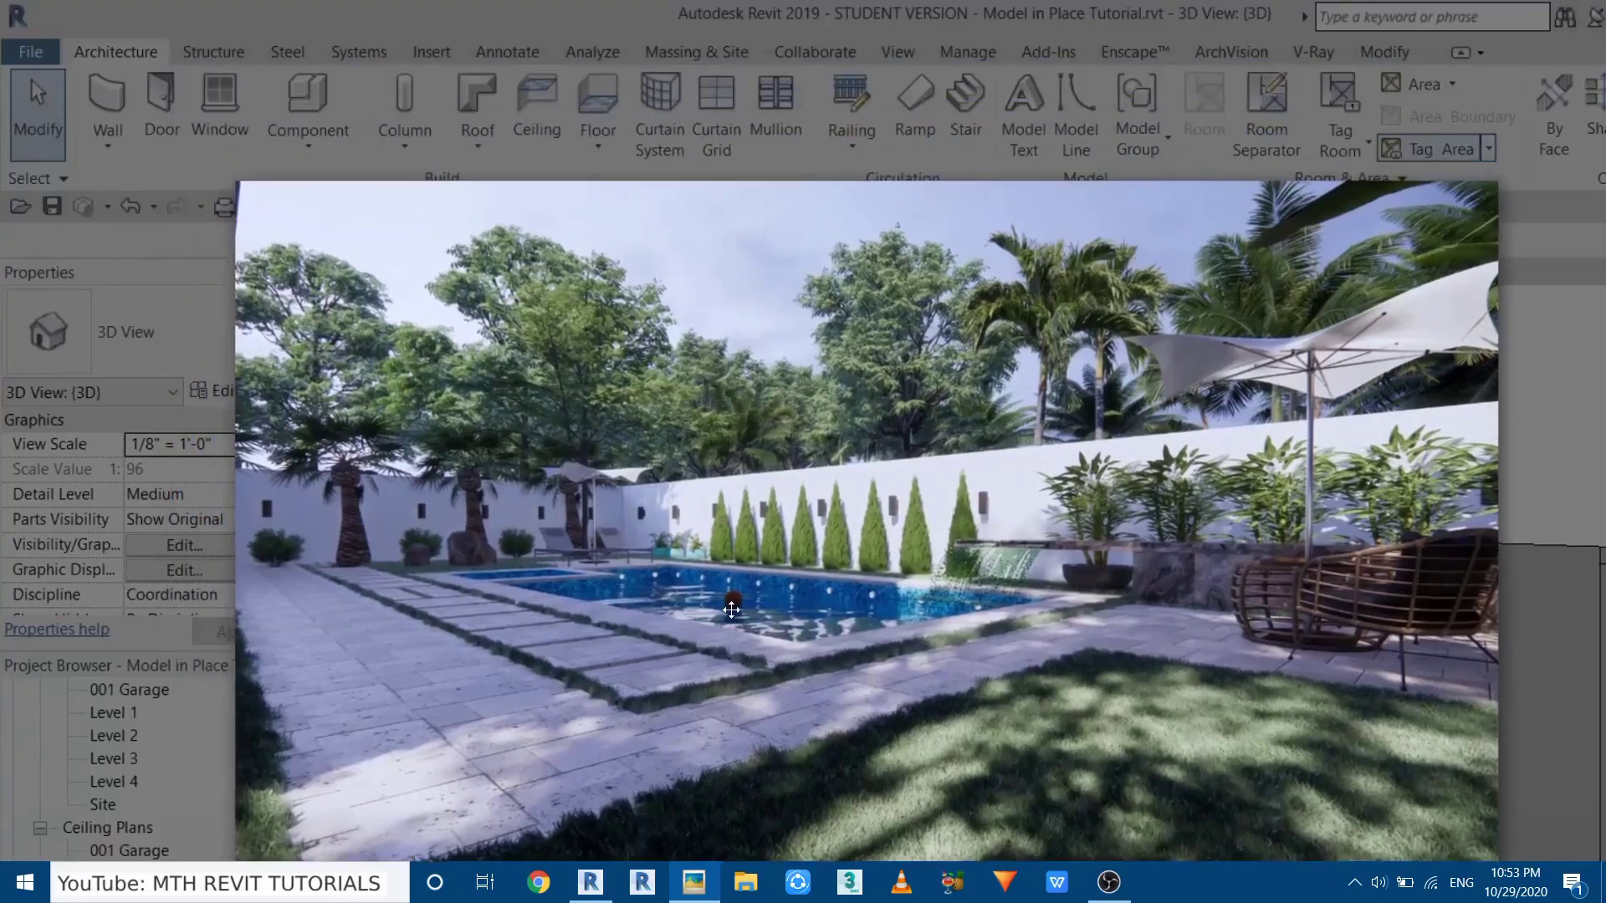
scroll(600, 544, "up", 6)
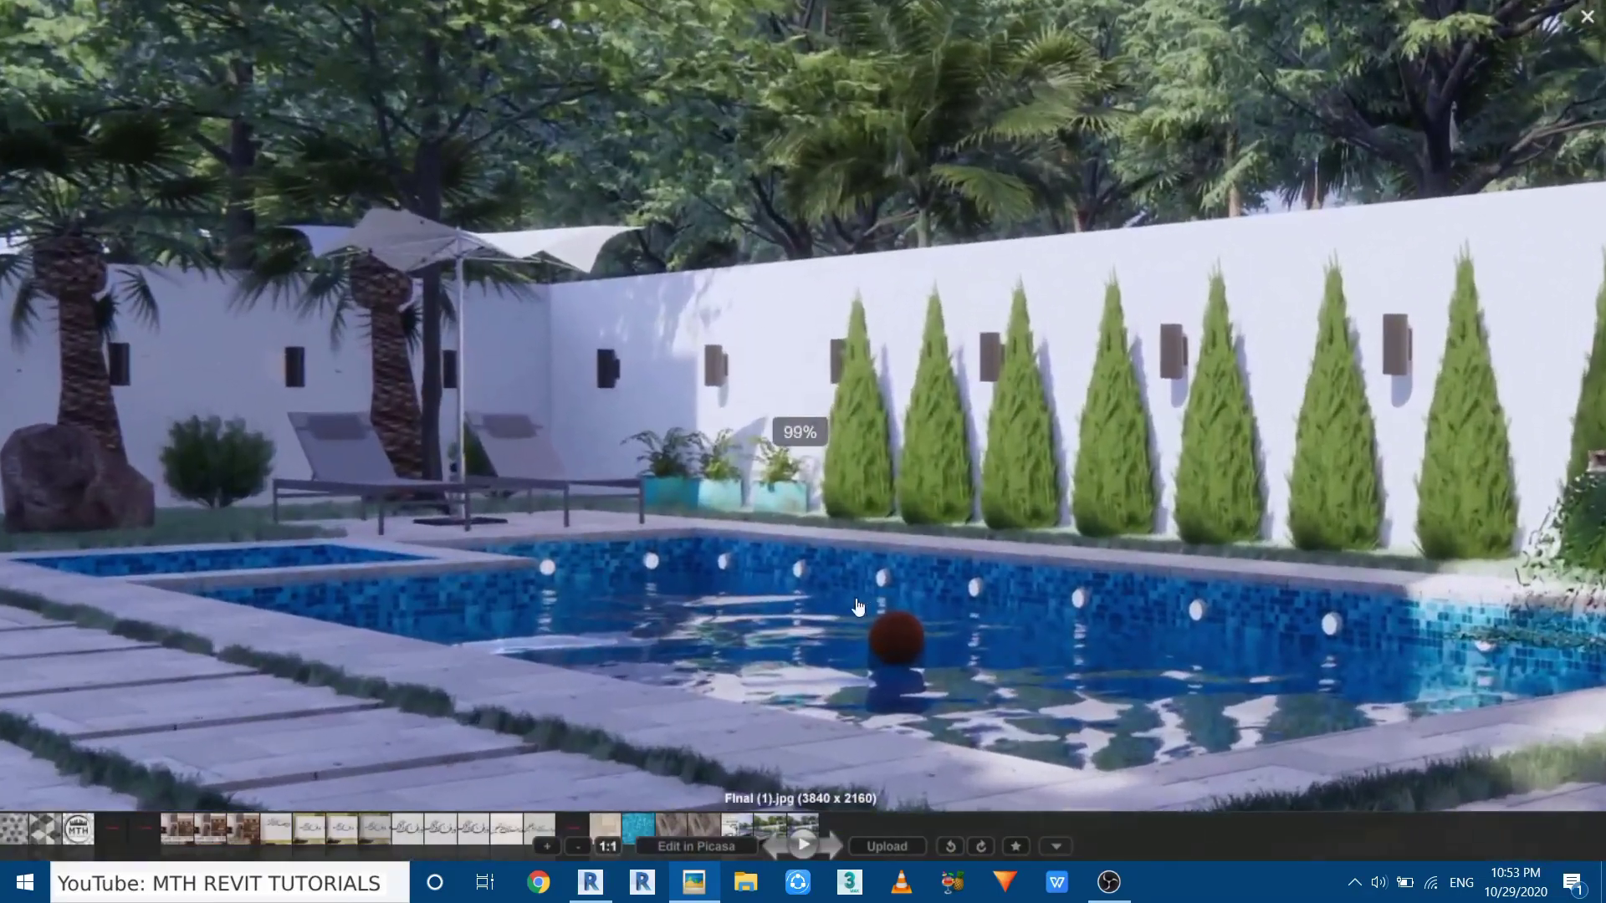
scroll(858, 582, "up", 6)
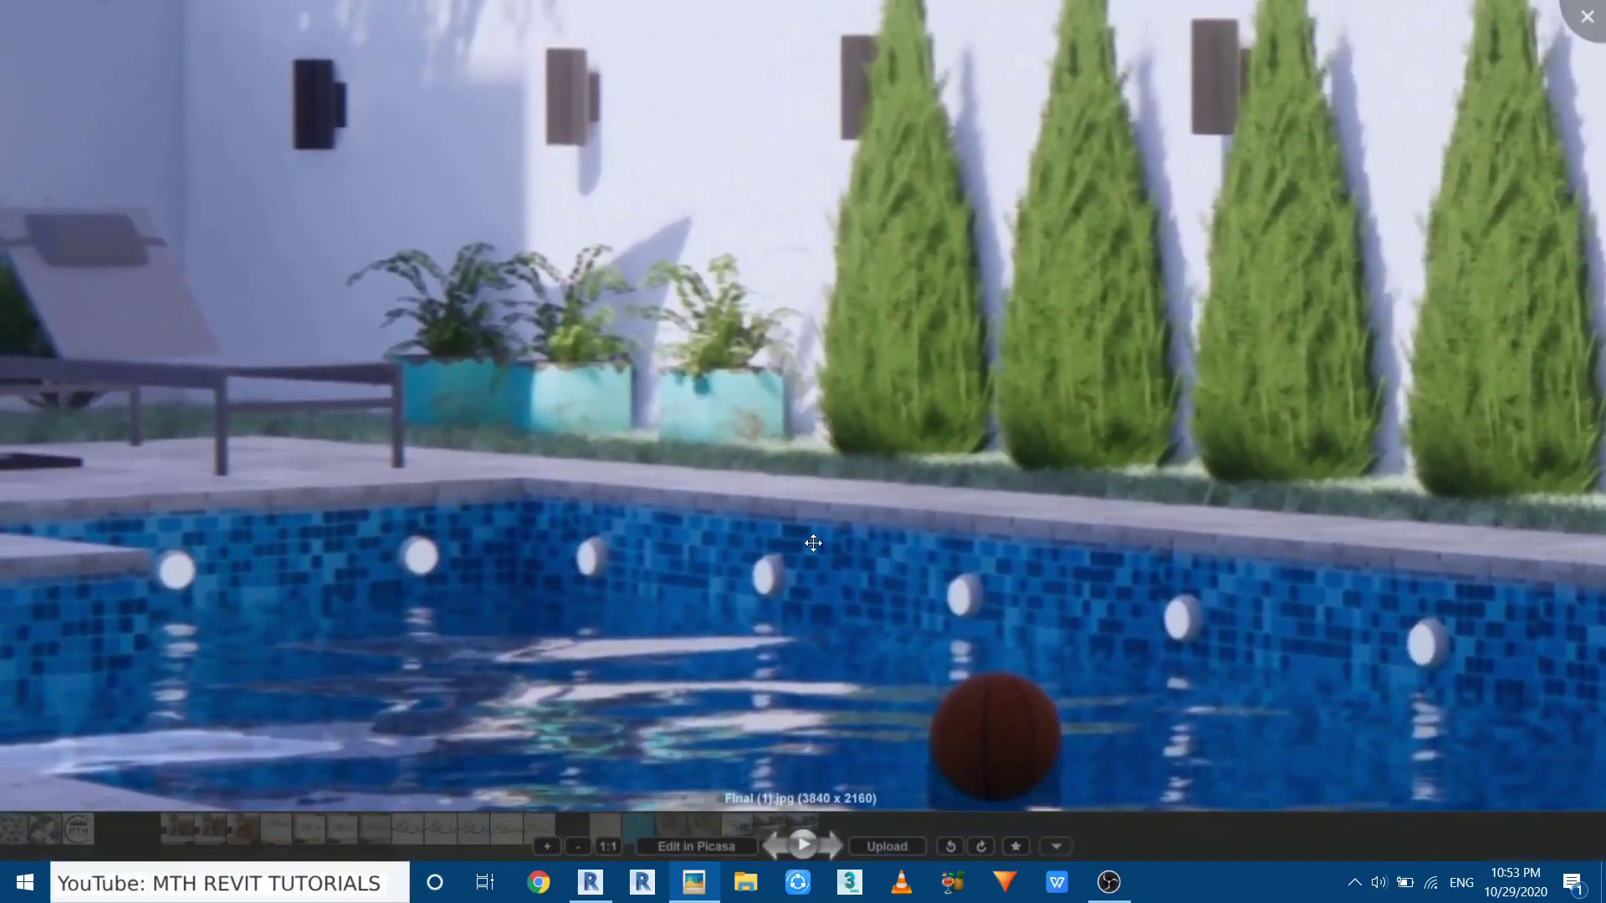
left_click_drag(338, 551, 460, 543)
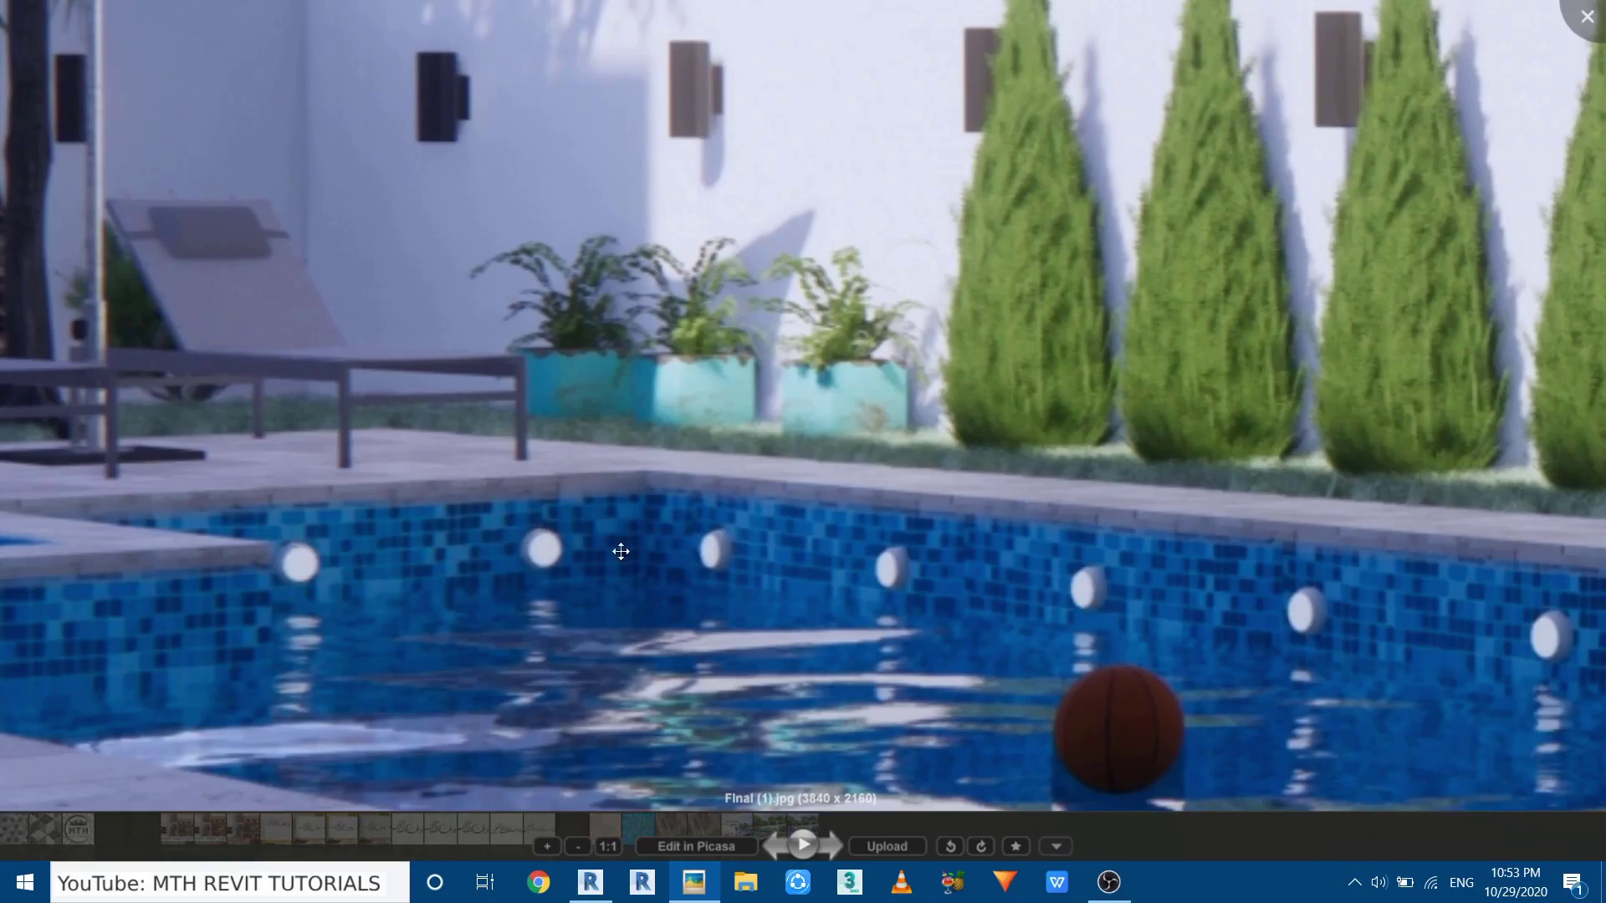
scroll(620, 551, "down", 5)
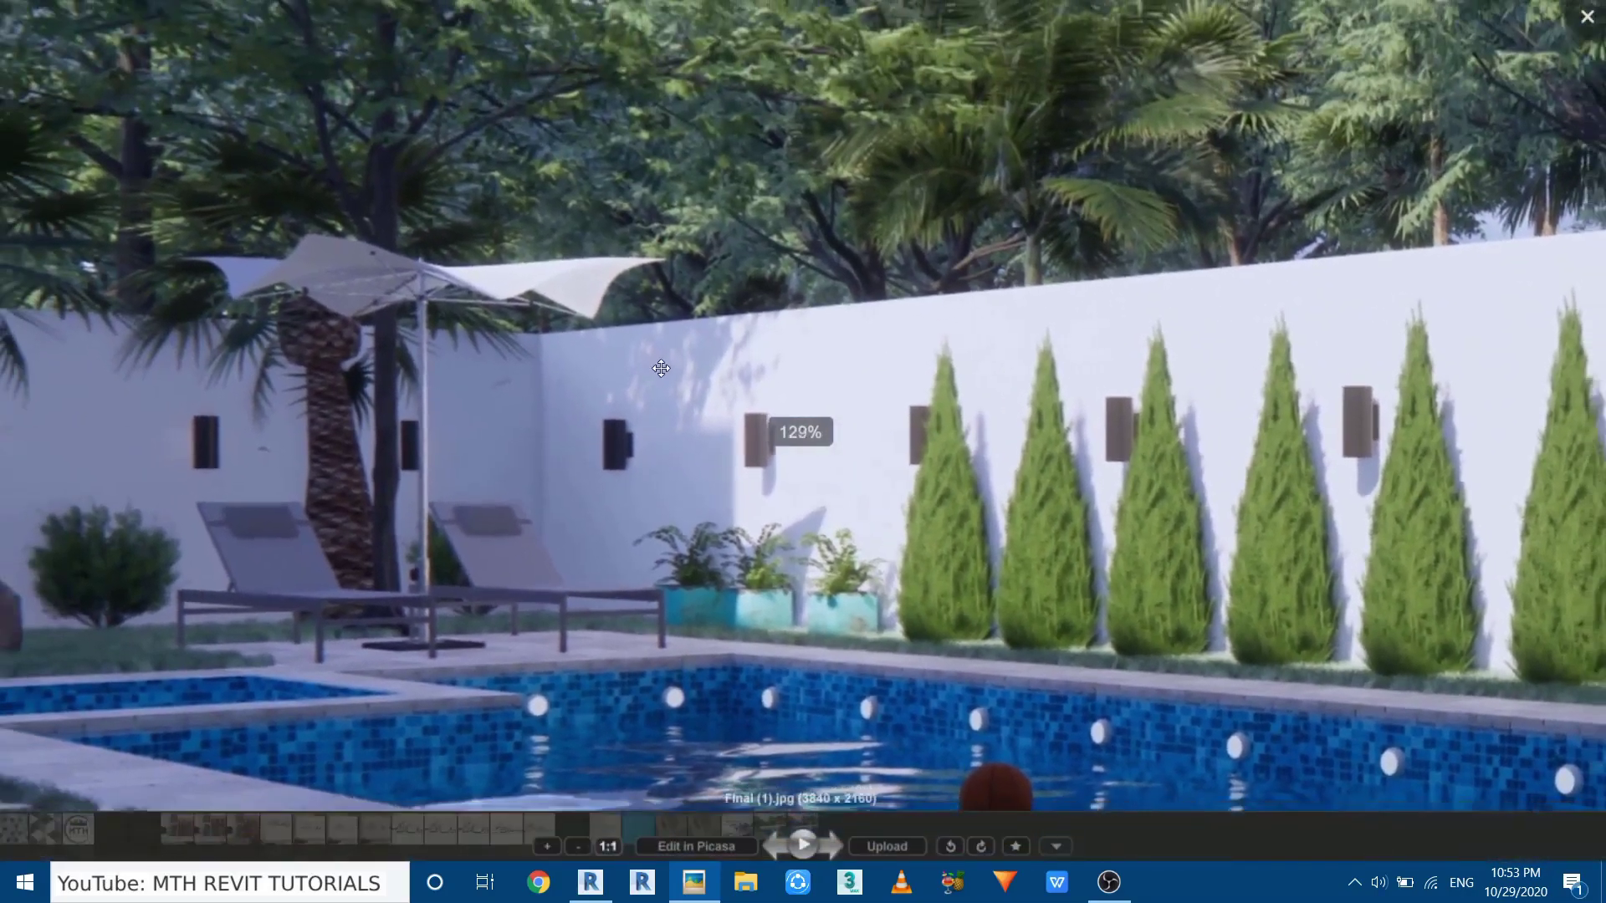
scroll(661, 368, "down", 8)
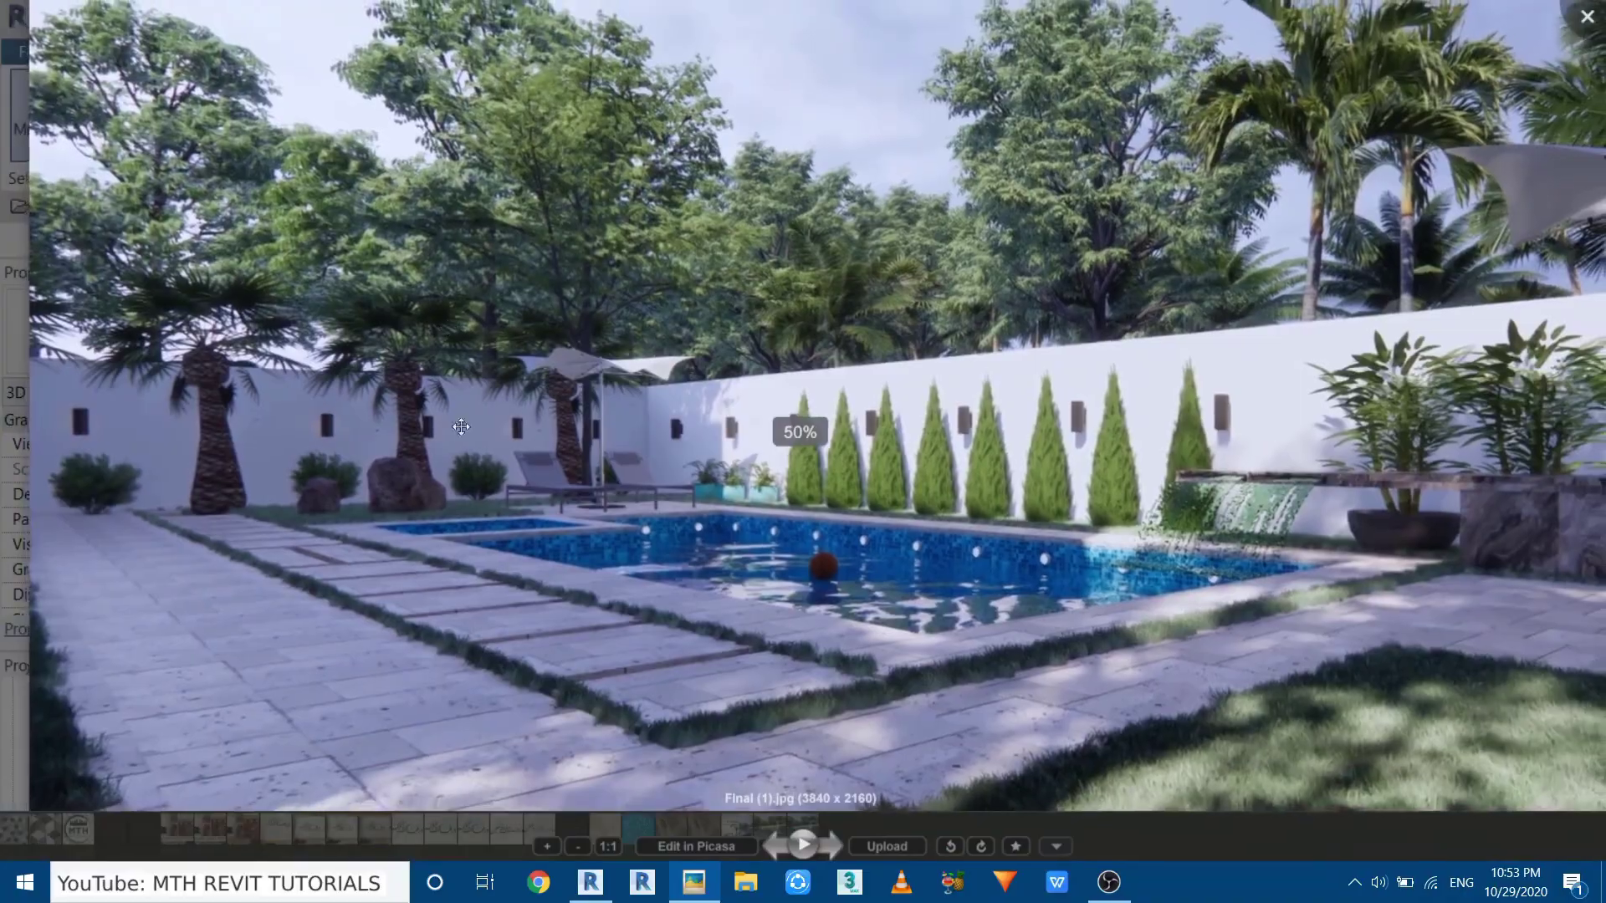
key("Escape")
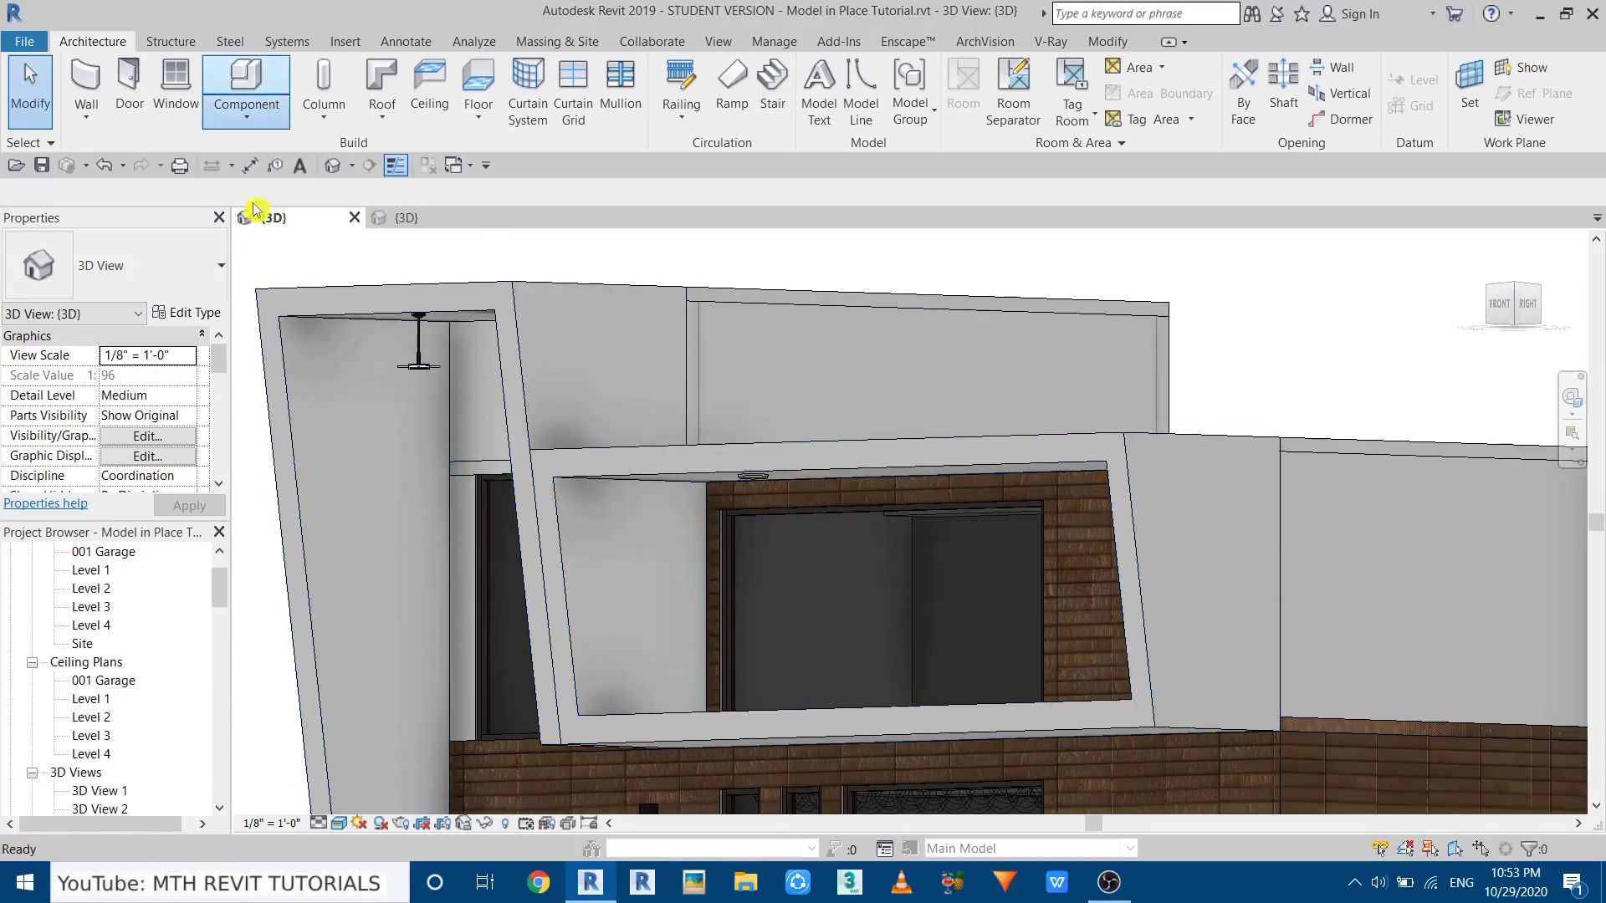
Close the category dialog unchanged and orbit Project1's 3D view of the two wall extrusions.
left_click(757, 386)
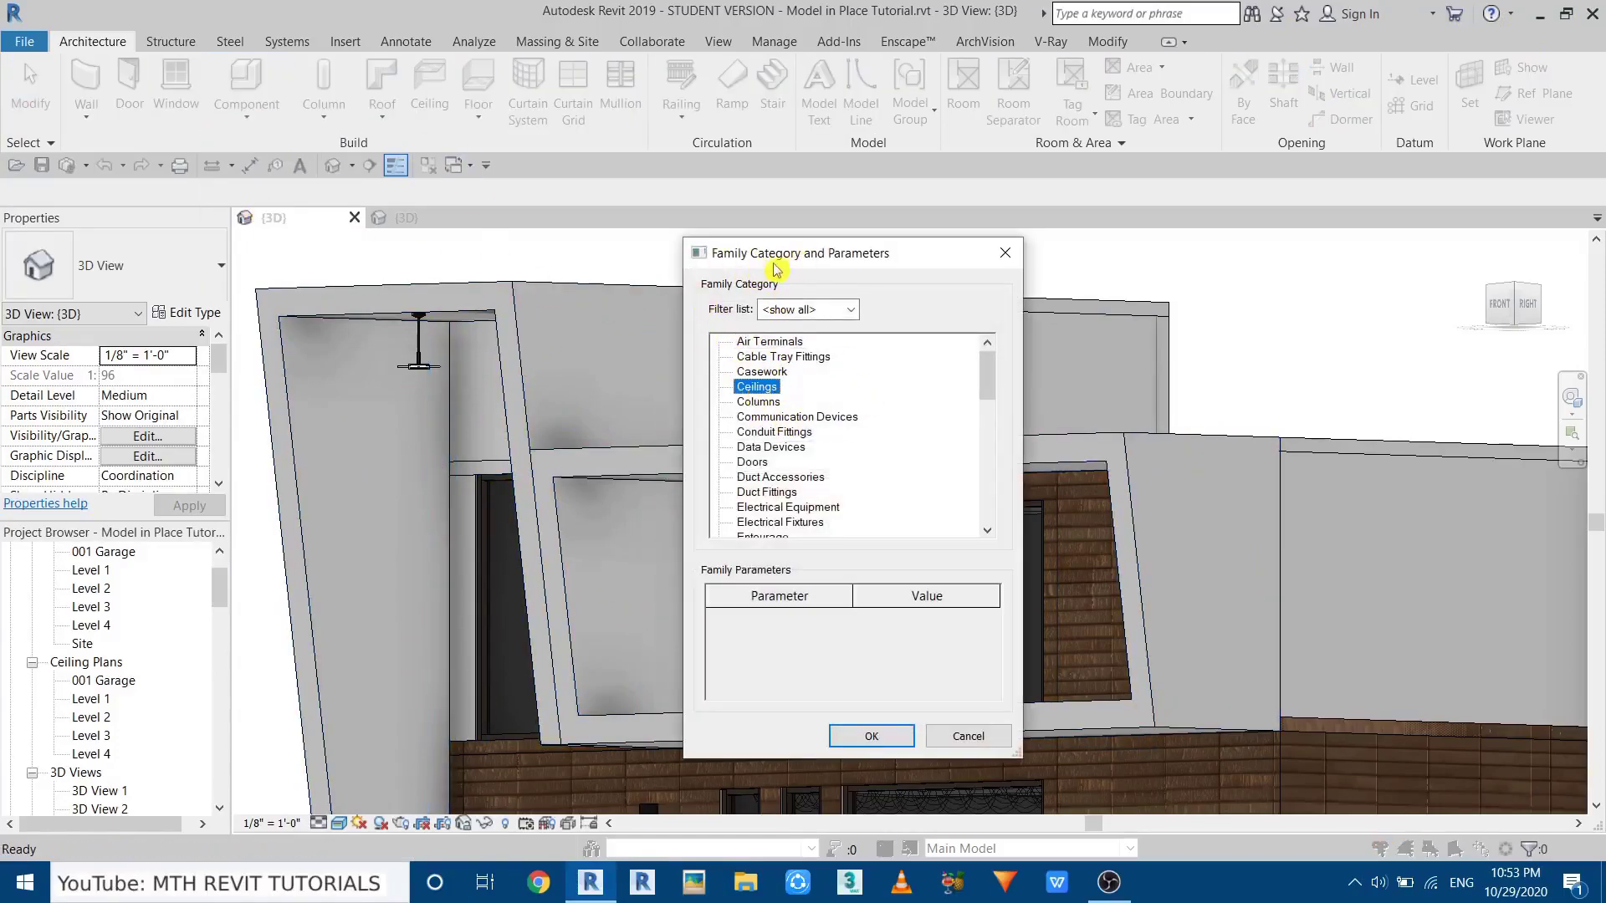
left_click(1005, 253)
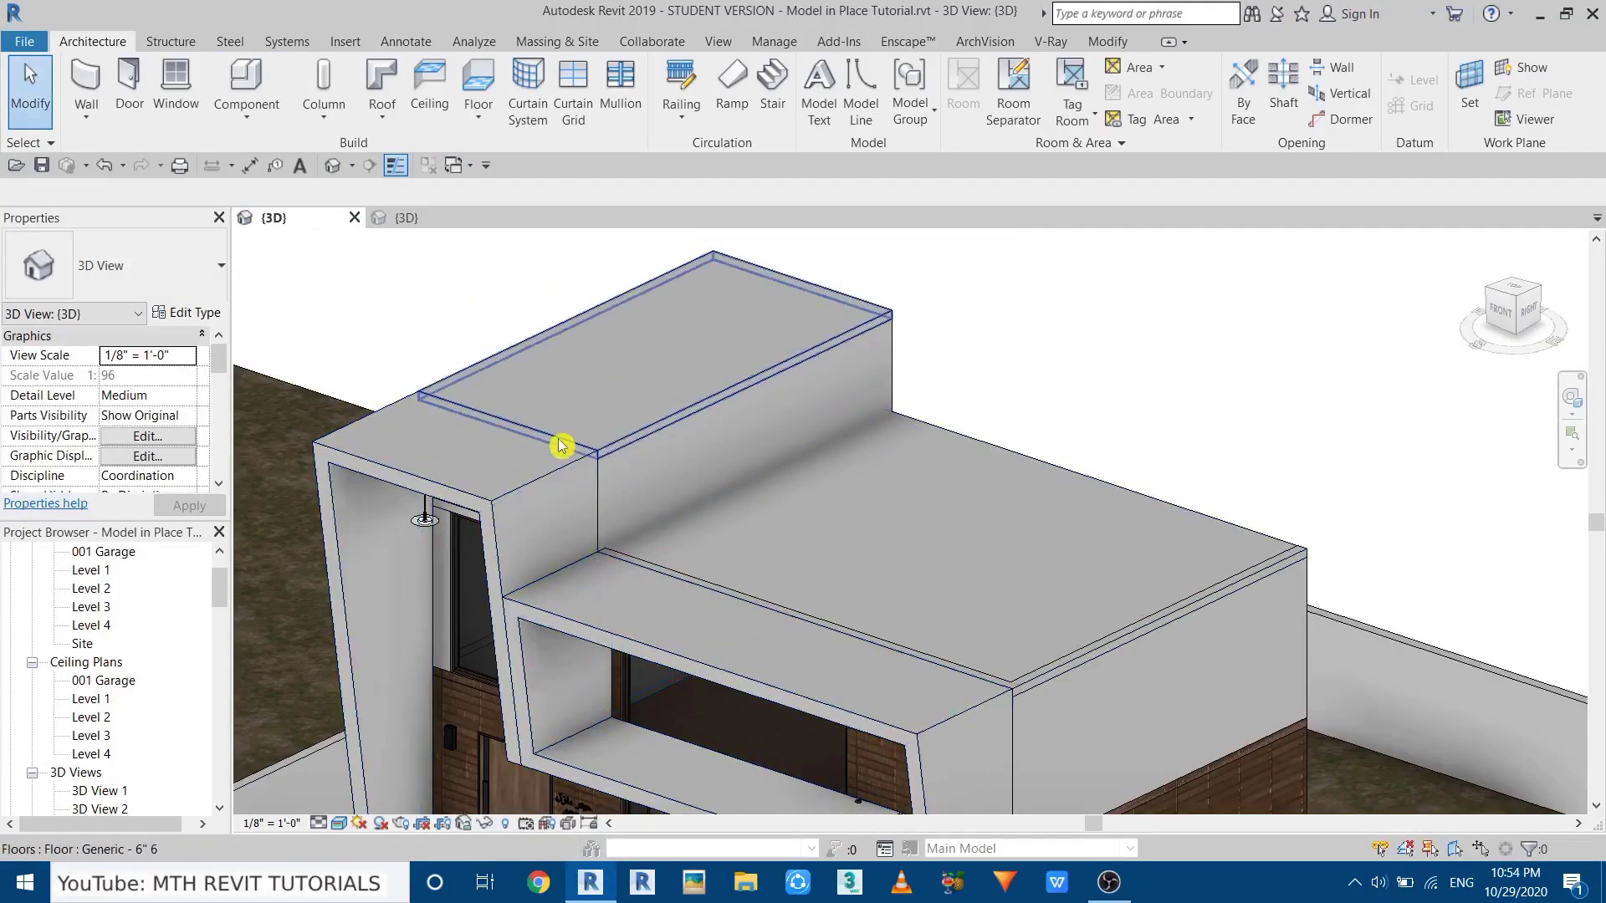
left_click(414, 220)
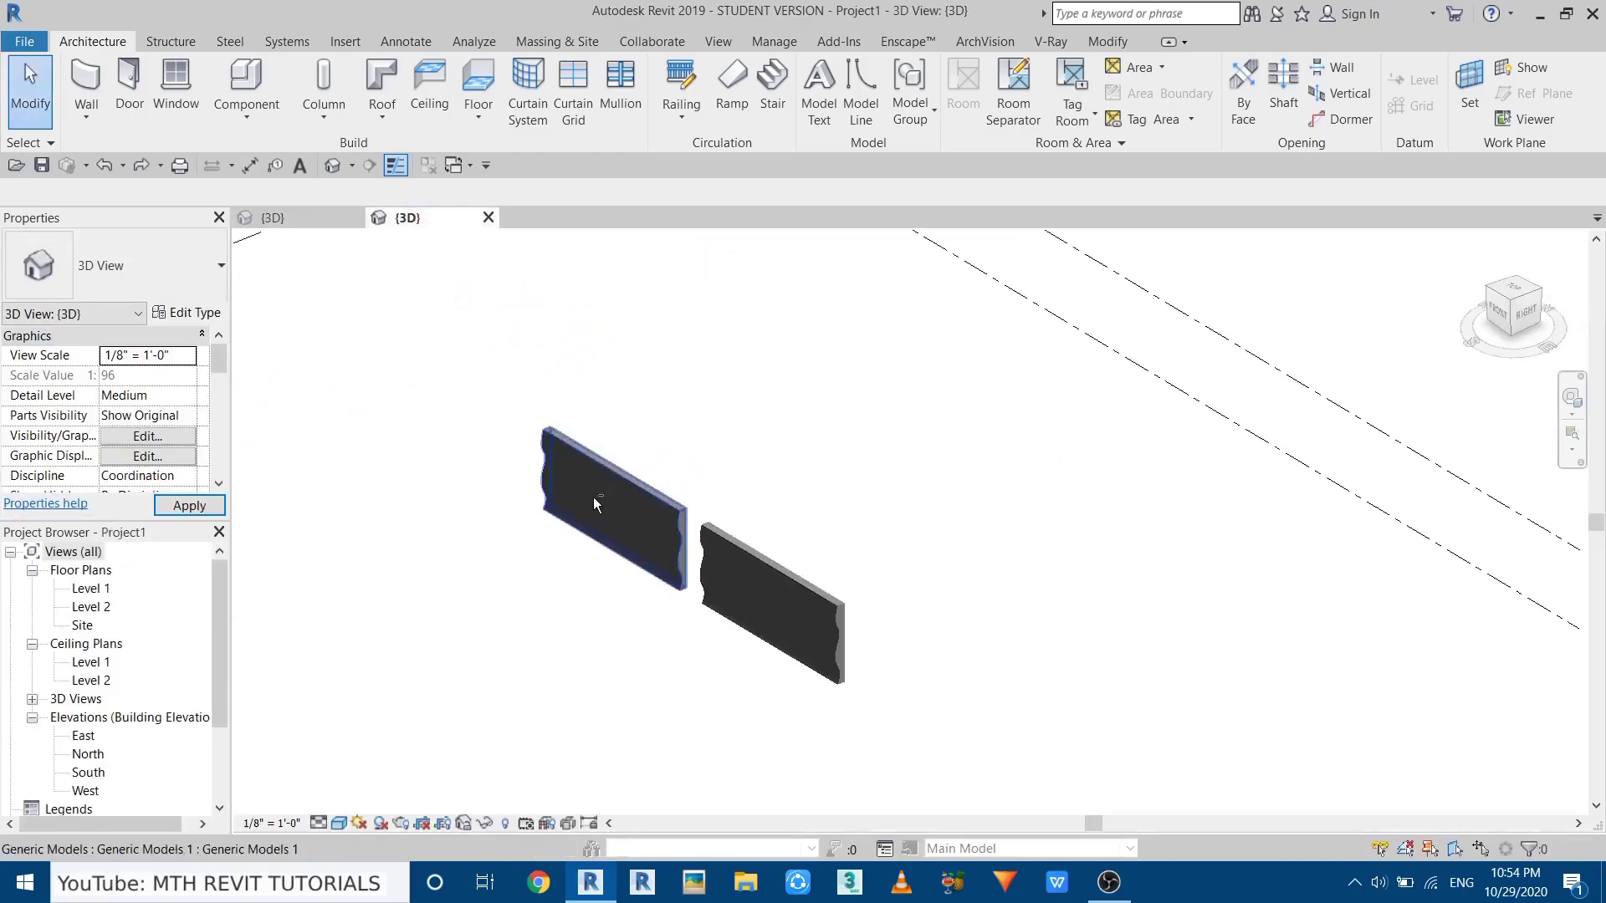
middle_click_drag(590, 447, 425, 432, "shift")
scroll(714, 527, "up", 2)
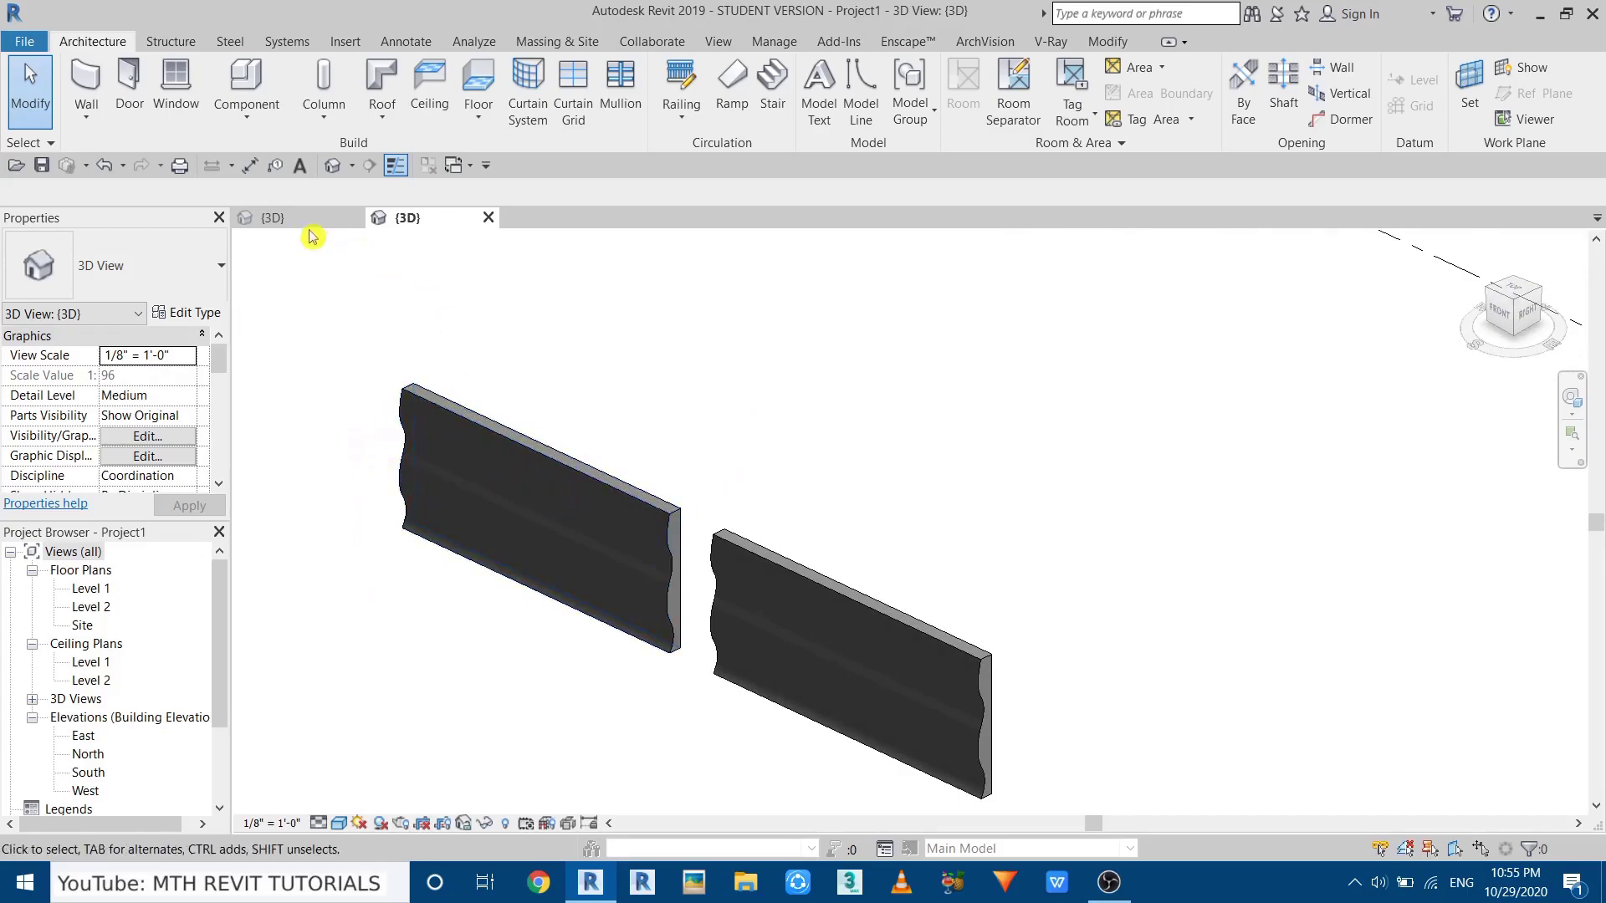
Place a Single-Flush 36" x 84" door into the right wave-profiled wall extrusion.
left_click(129, 86)
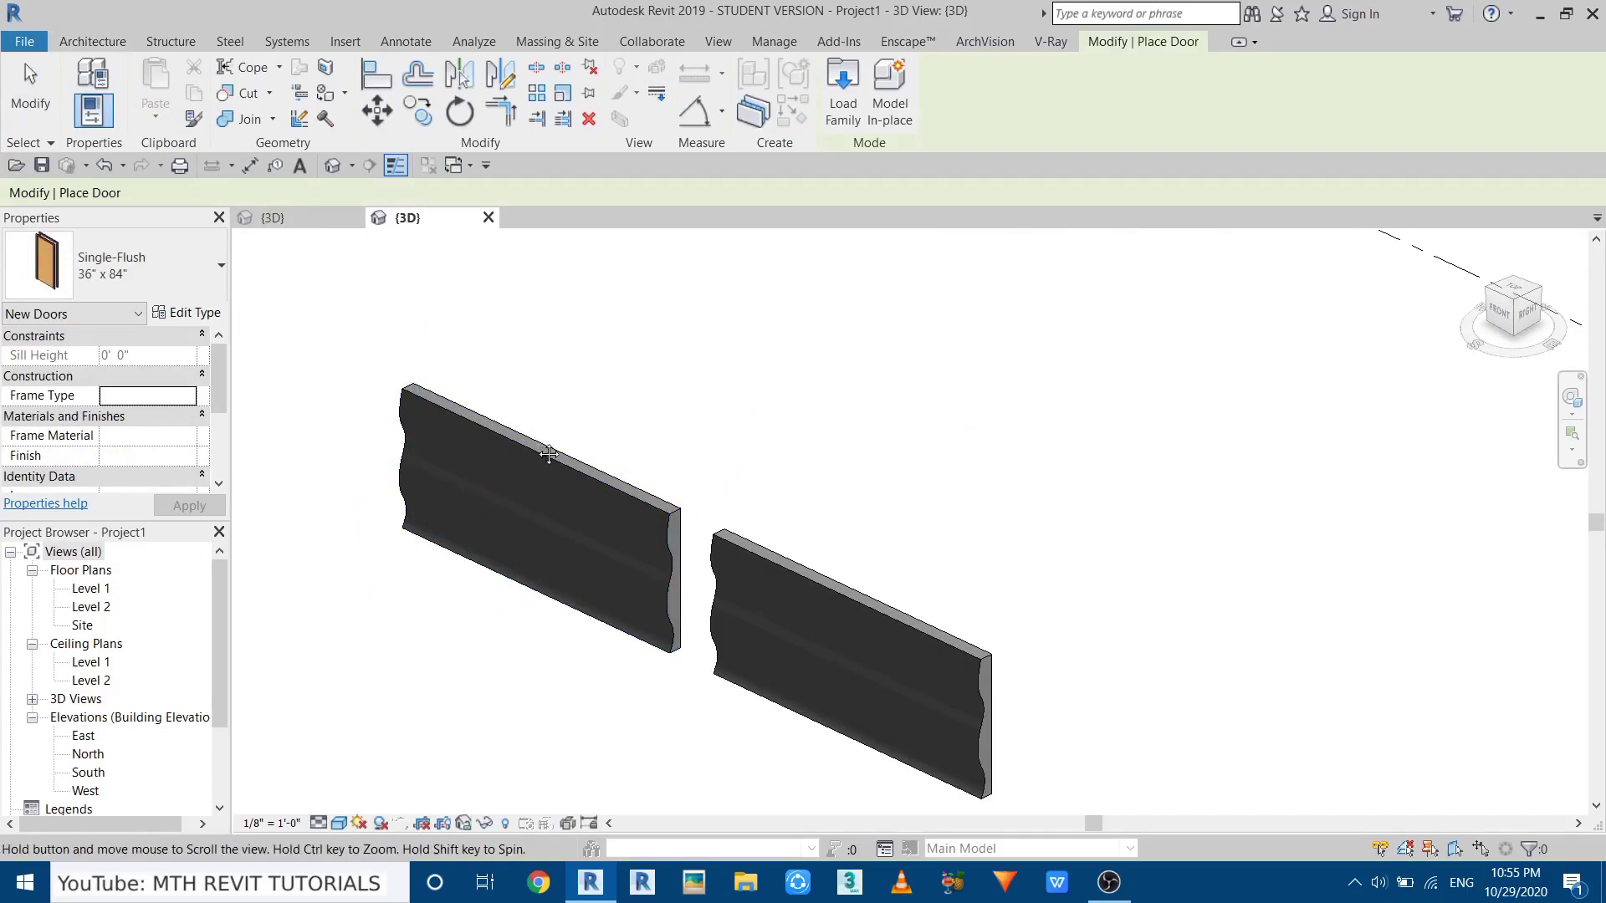
middle_click_drag(513, 535, 391, 408)
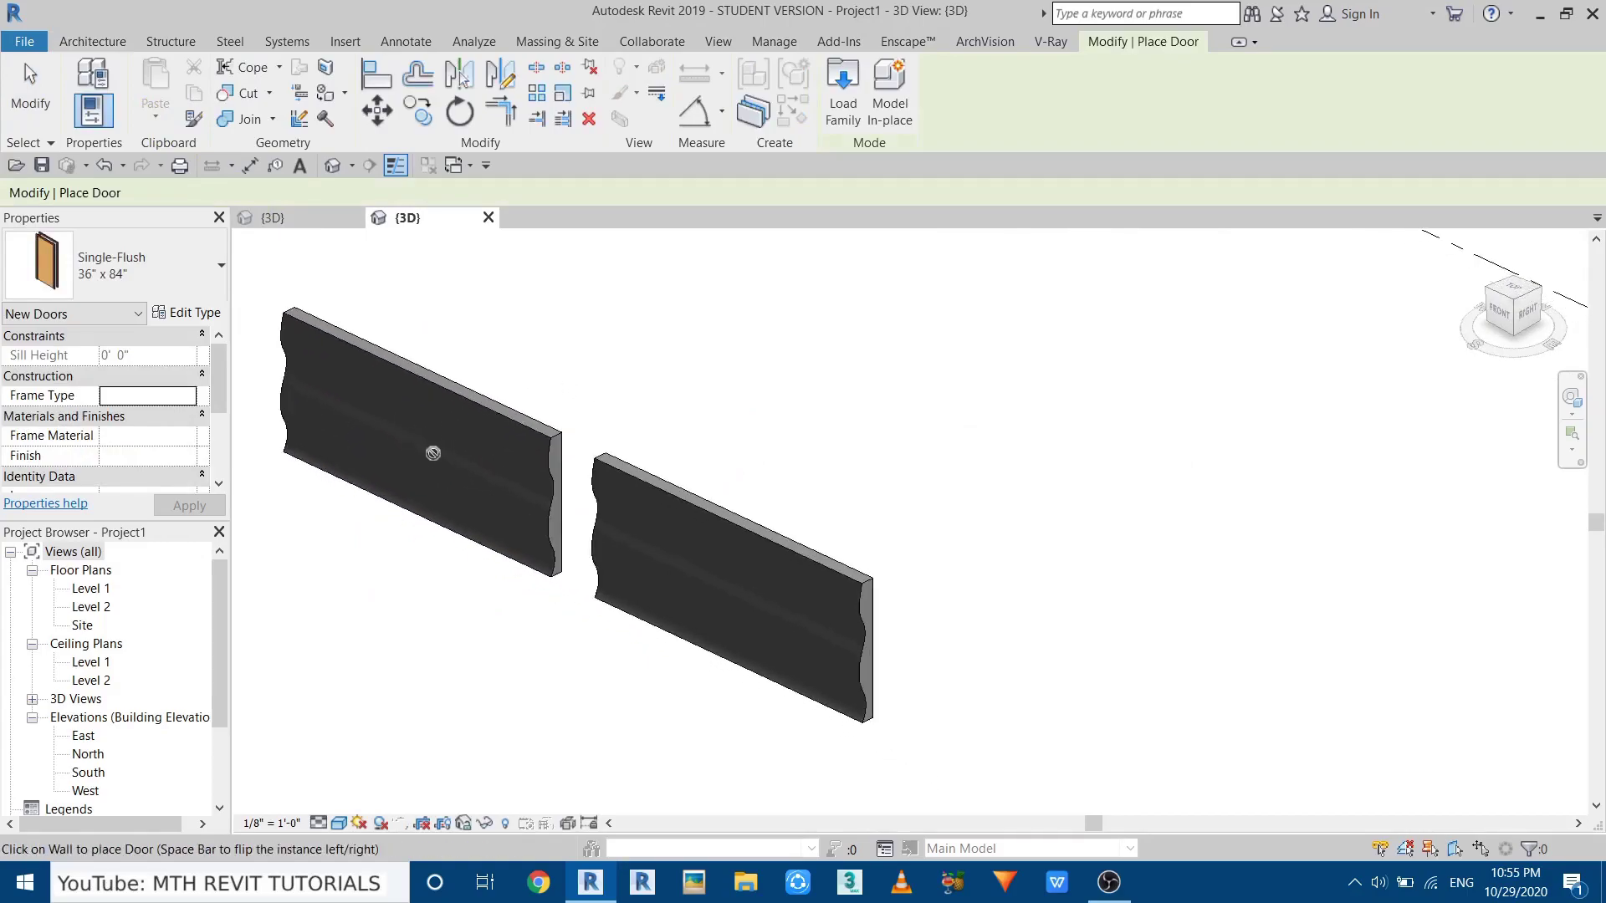
middle_click_drag(636, 577, 888, 606, "shift")
middle_click_drag(629, 684, 383, 513, "shift")
middle_click_drag(305, 473, 574, 641)
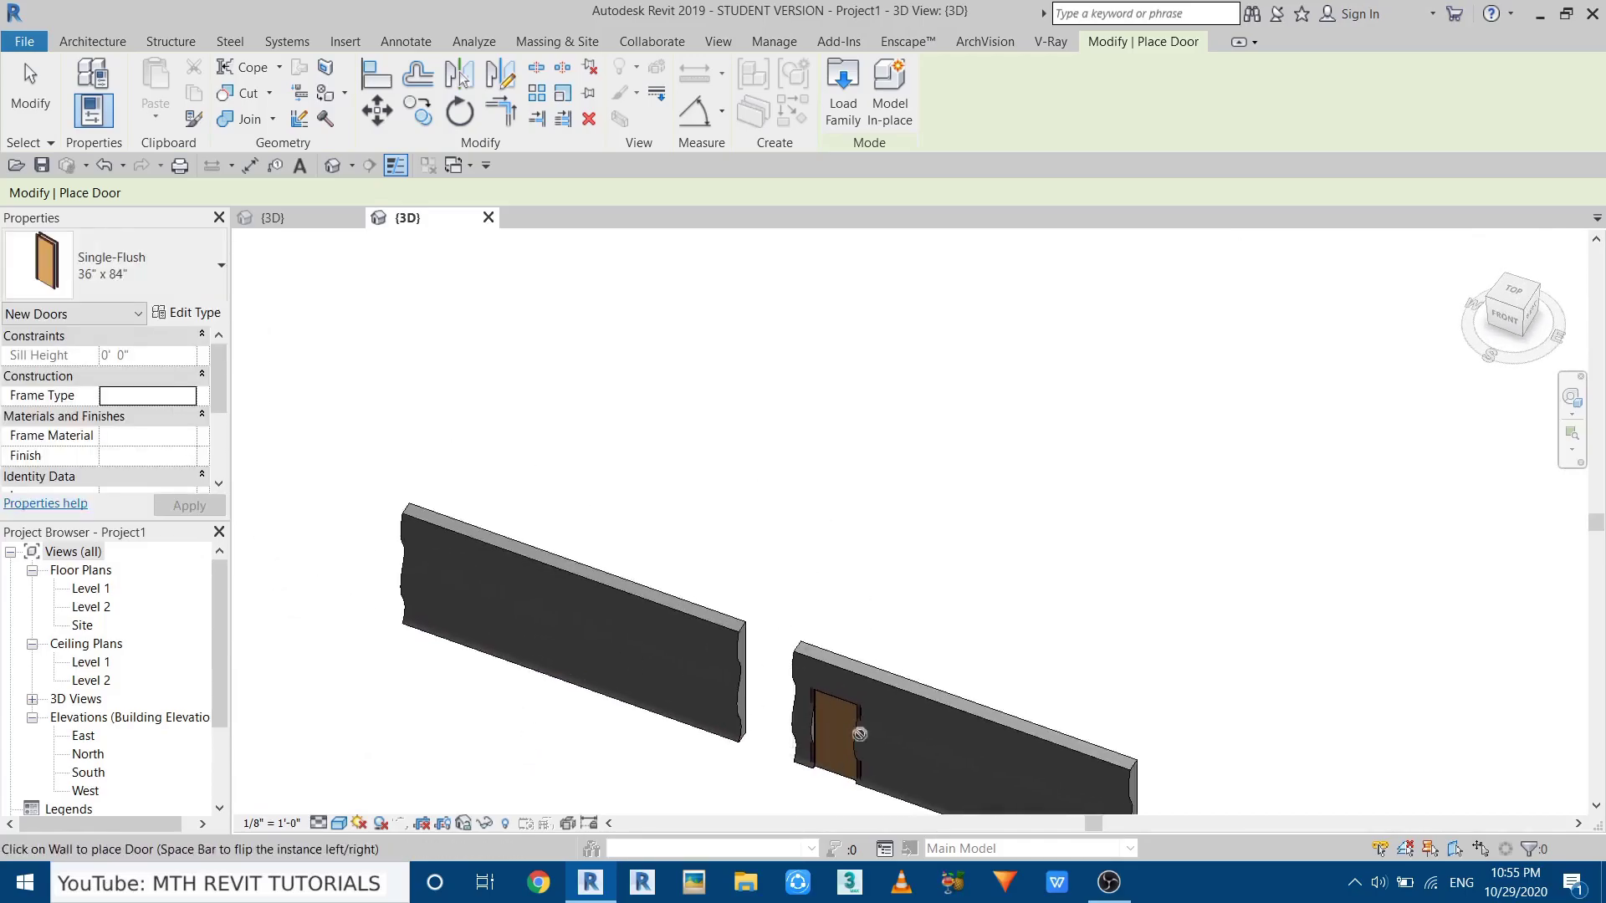
key("Escape")
left_click(728, 658)
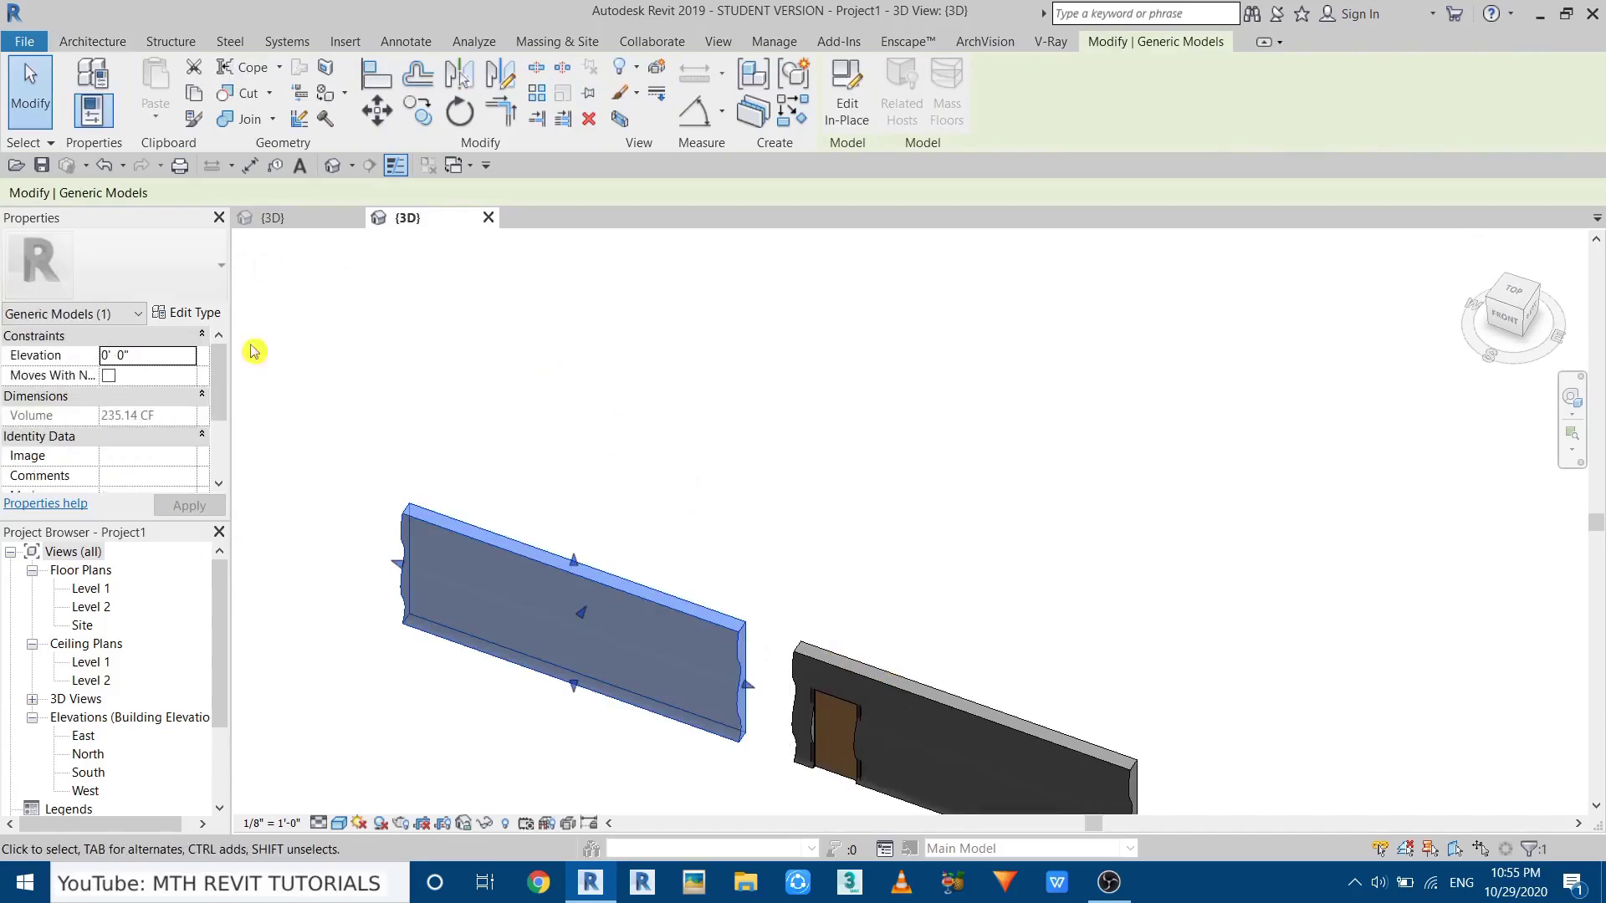
middle_click_drag(545, 482, 483, 423)
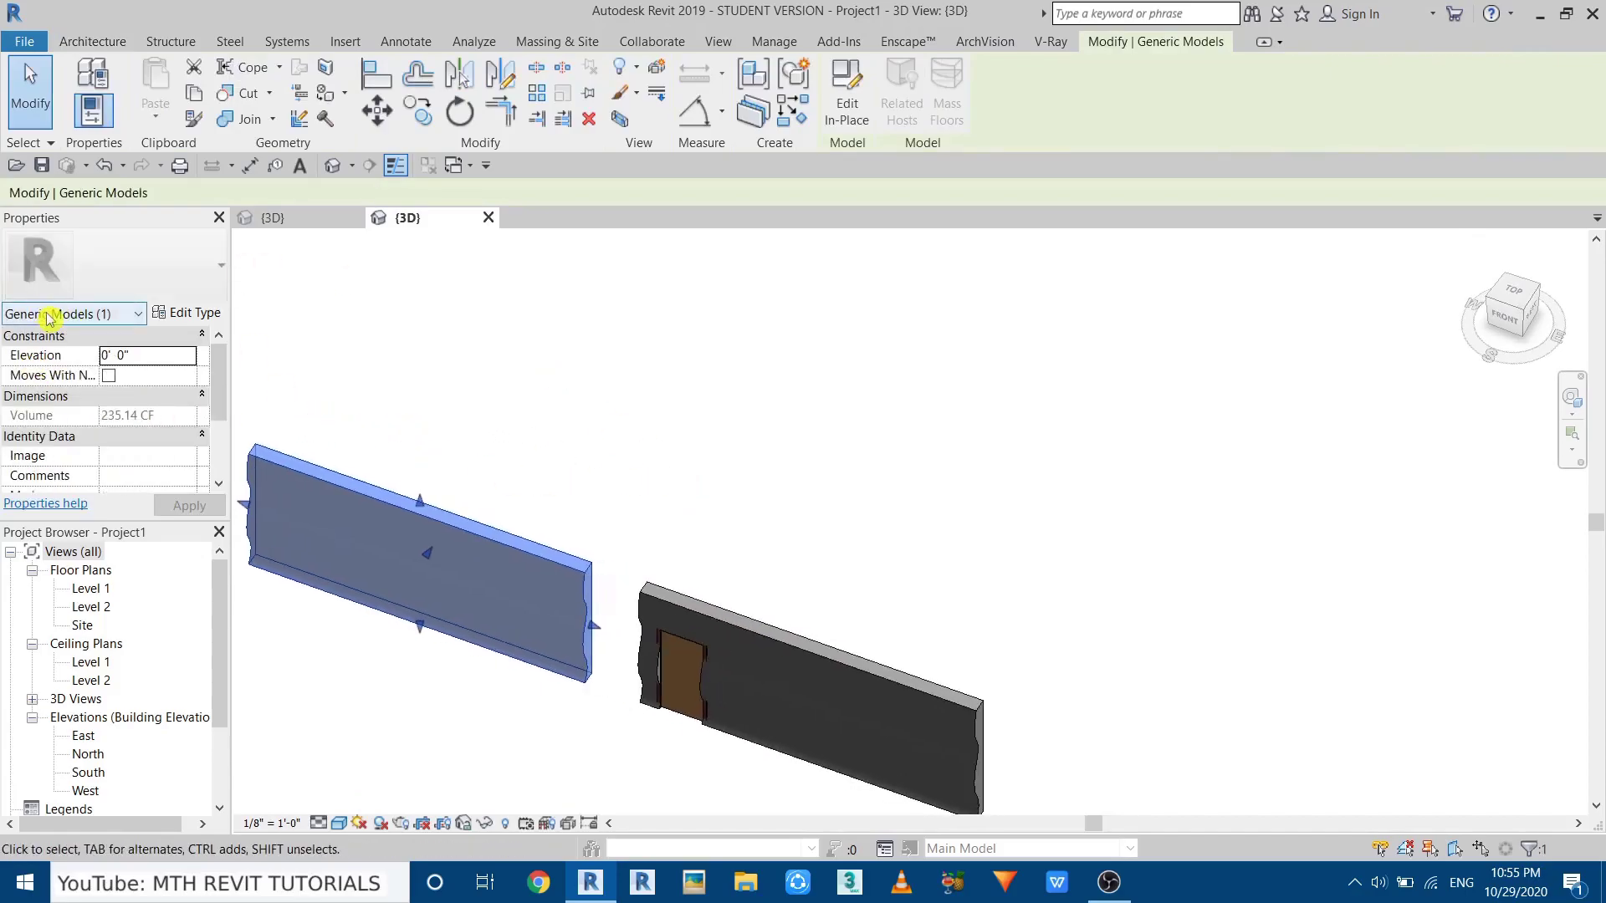
left_click(737, 422)
left_click(751, 634)
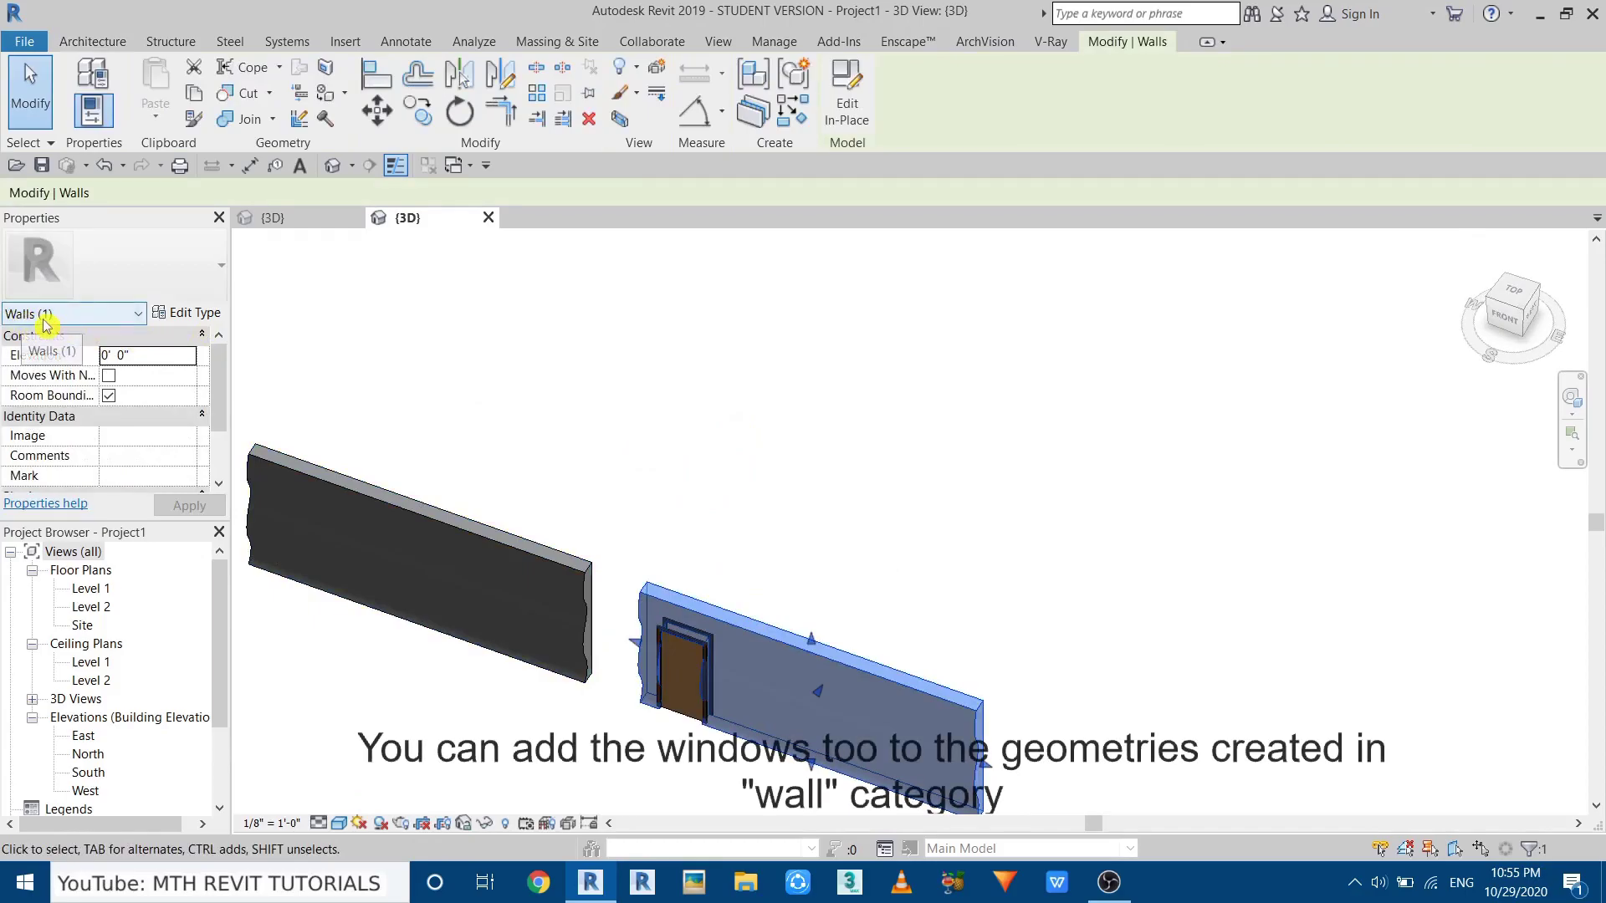
middle_click_drag(887, 561, 623, 324, "shift")
key("Escape")
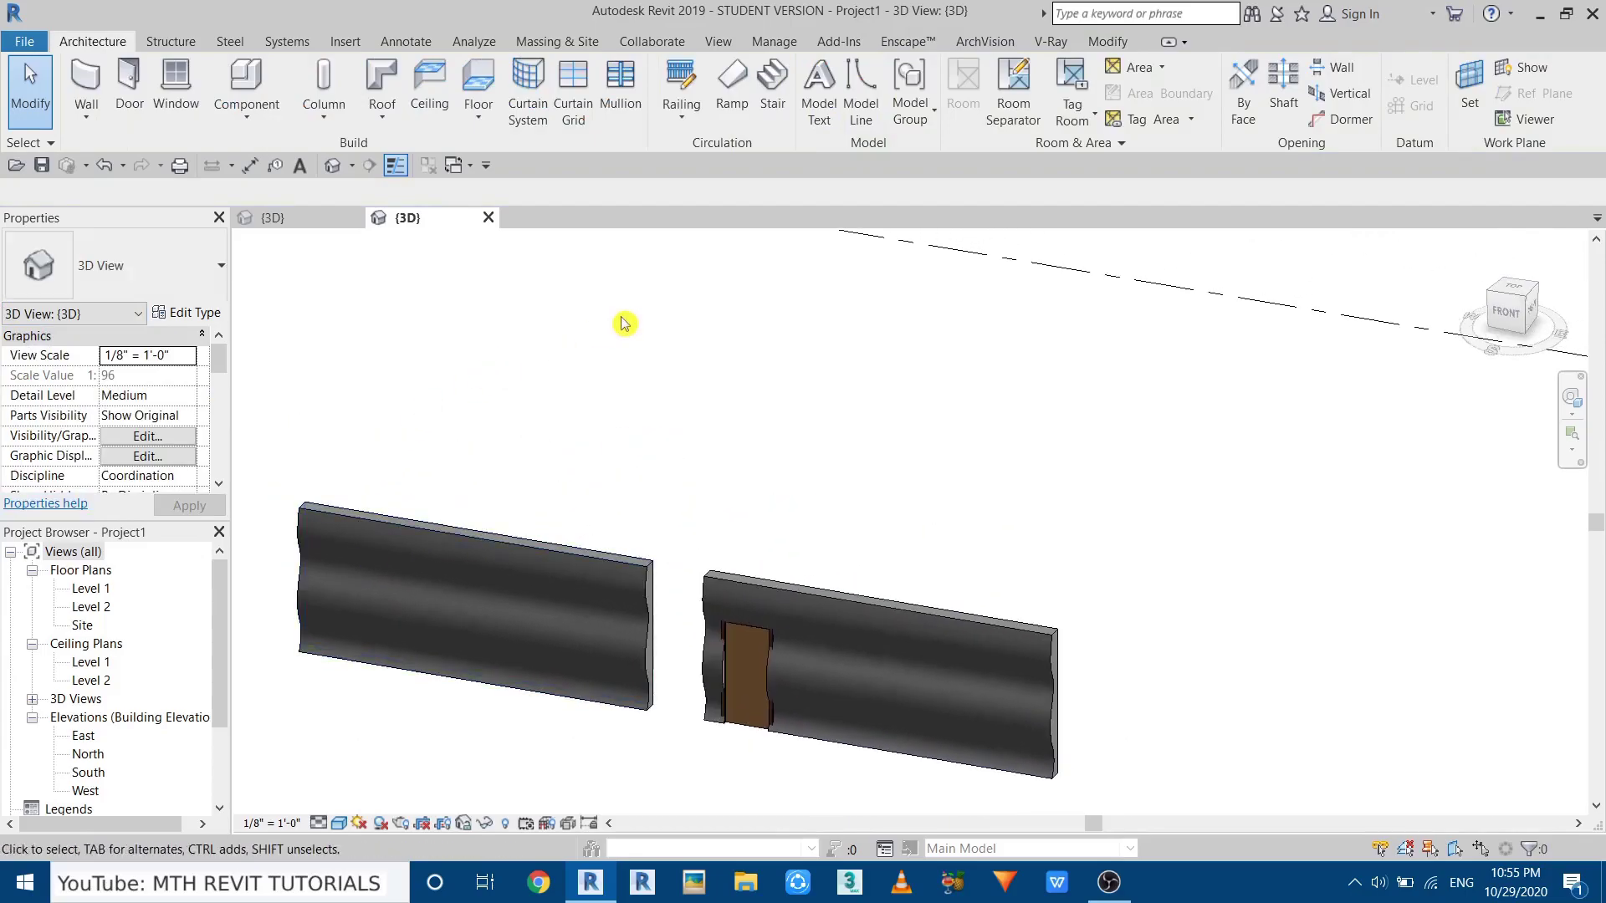